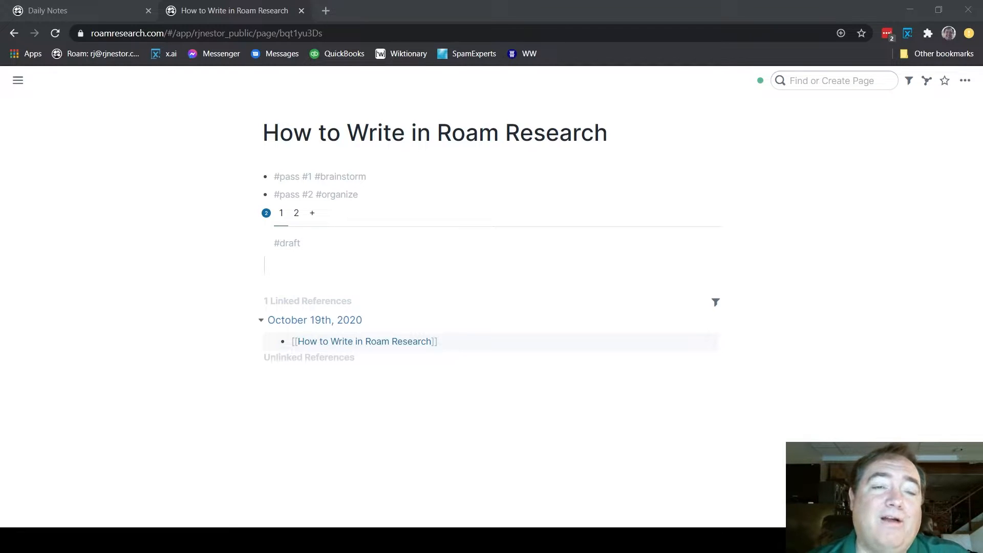
left_click(368, 175)
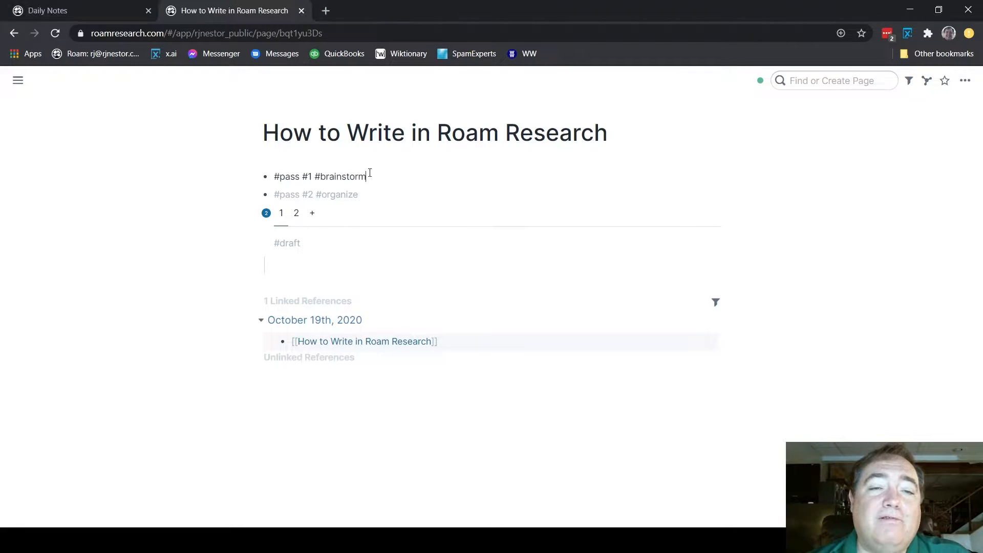
left_click(182, 178)
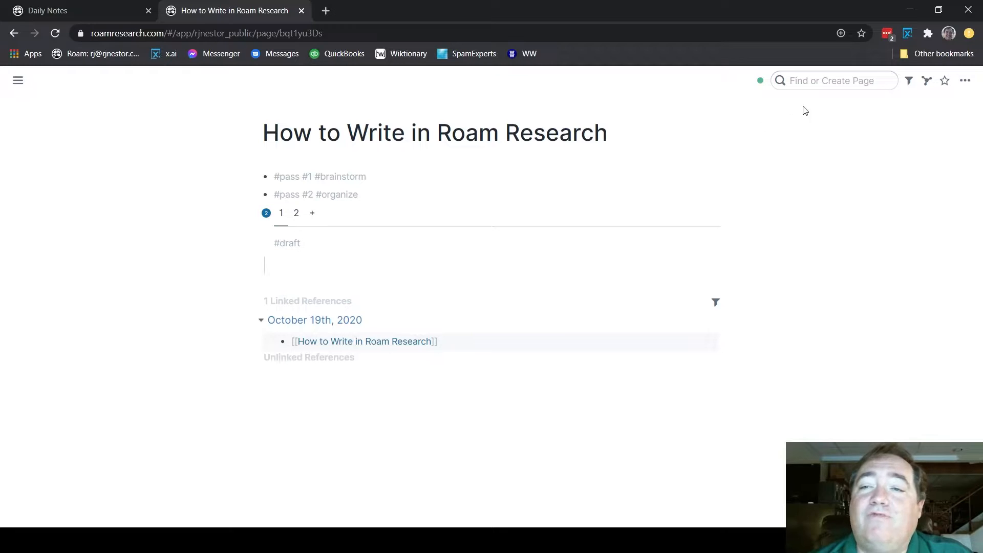
- Filter the page to include only blocks linked to pass and 1, and remove both filters again
left_click(909, 81)
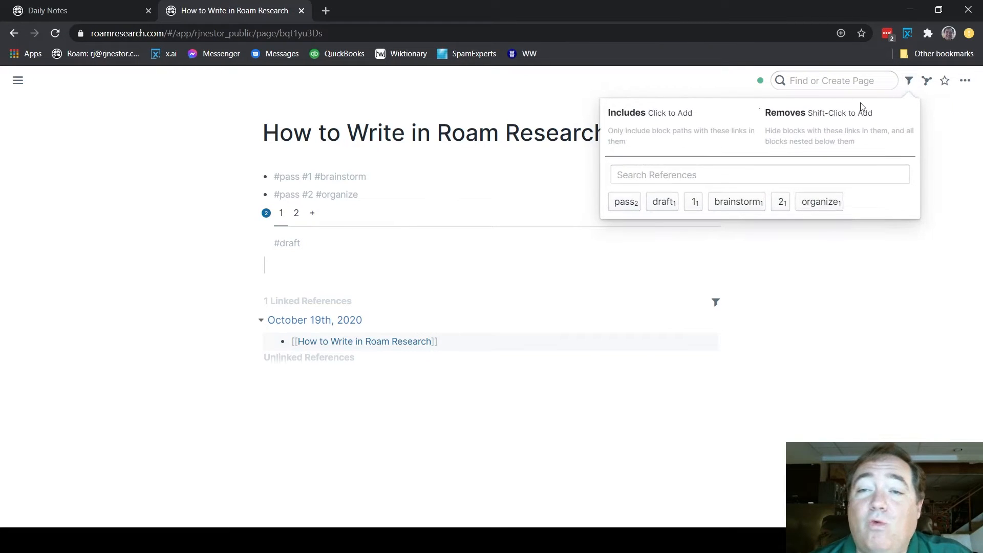
left_click(635, 205)
left_click(622, 174)
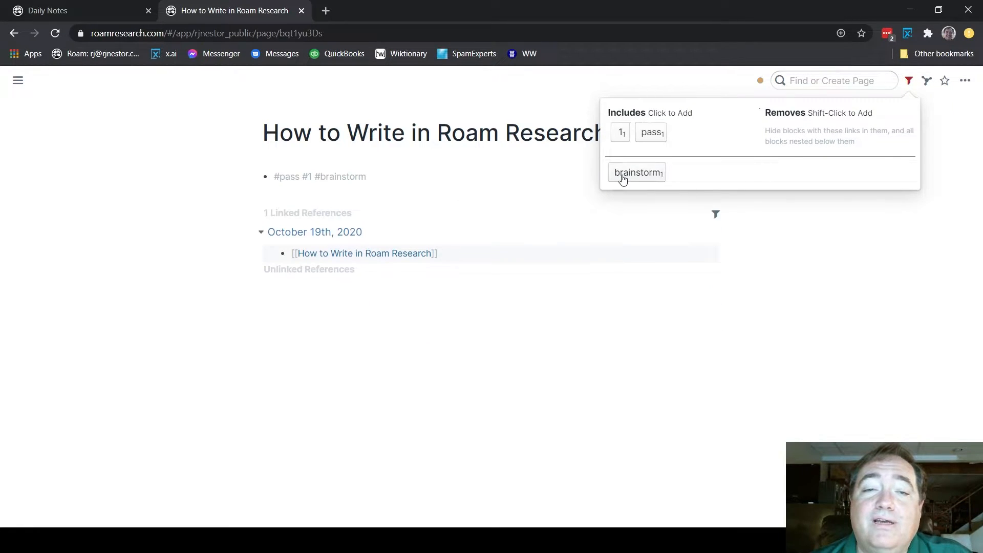
left_click(621, 135)
left_click(635, 132)
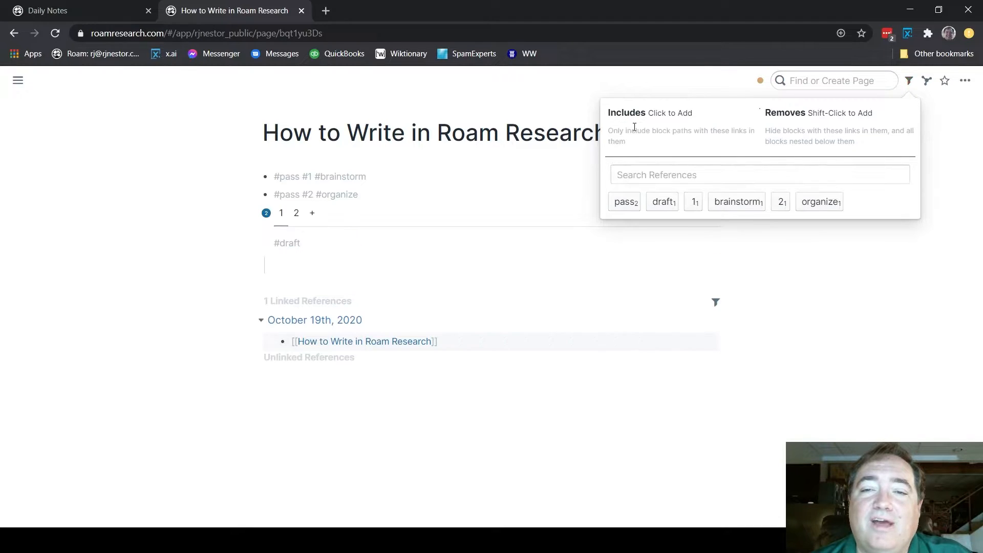
left_click(180, 195)
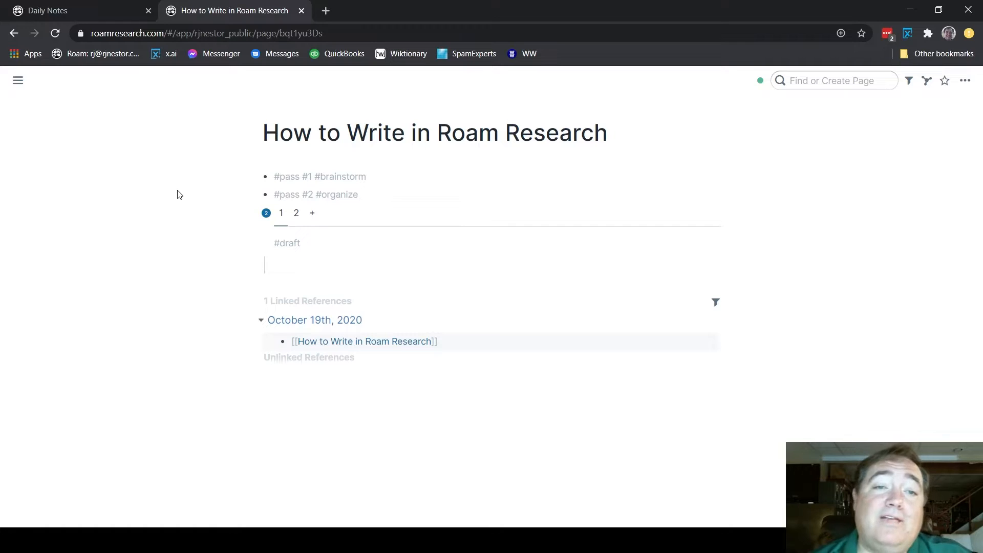
- Add an empty nested bullet under the #pass #1 #brainstorm block and another under #pass #2 #organize
left_click(383, 177)
key("Return")
key("Tab")
left_click(380, 209)
key("Return")
key("Tab")
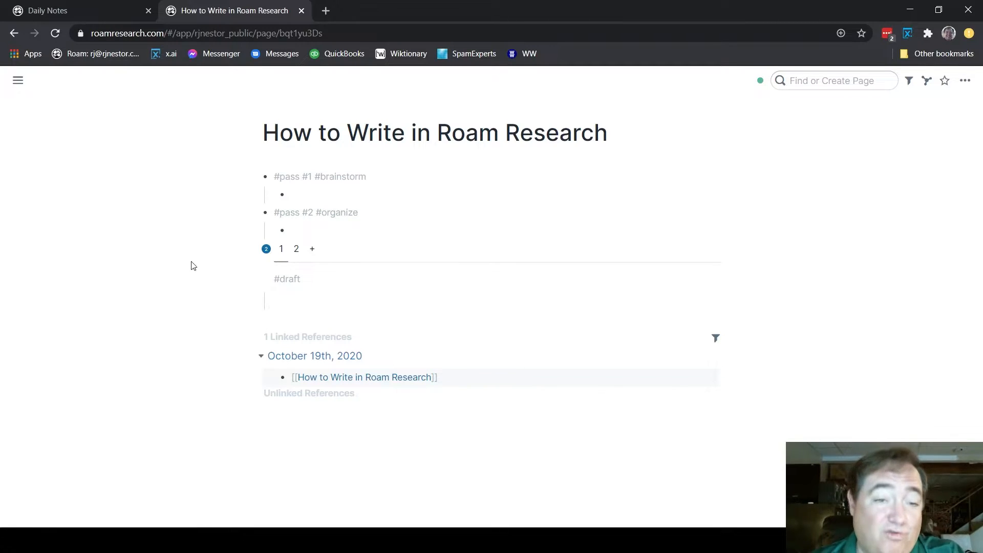
- Show version 2 of the #draft block and switch back to version 1
left_click(298, 257)
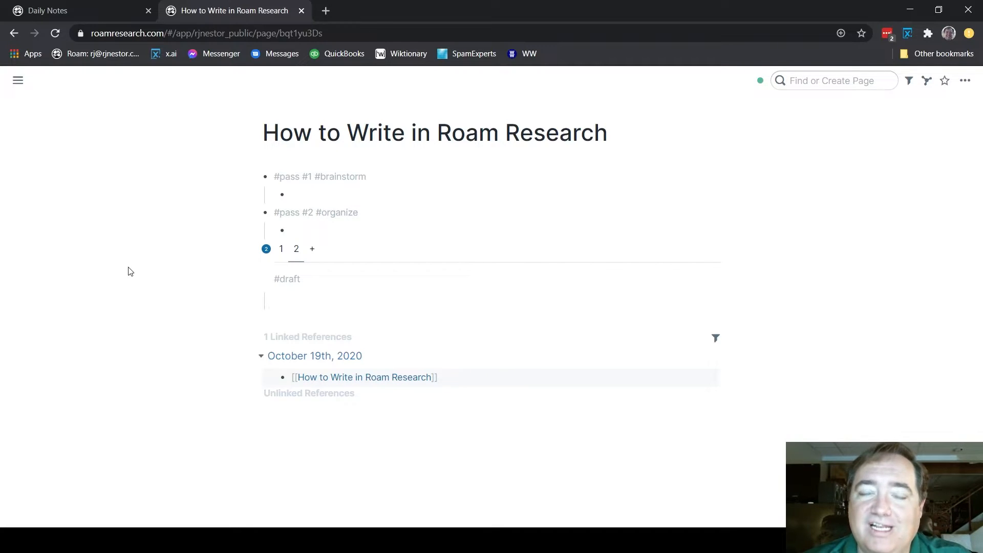
left_click(280, 255)
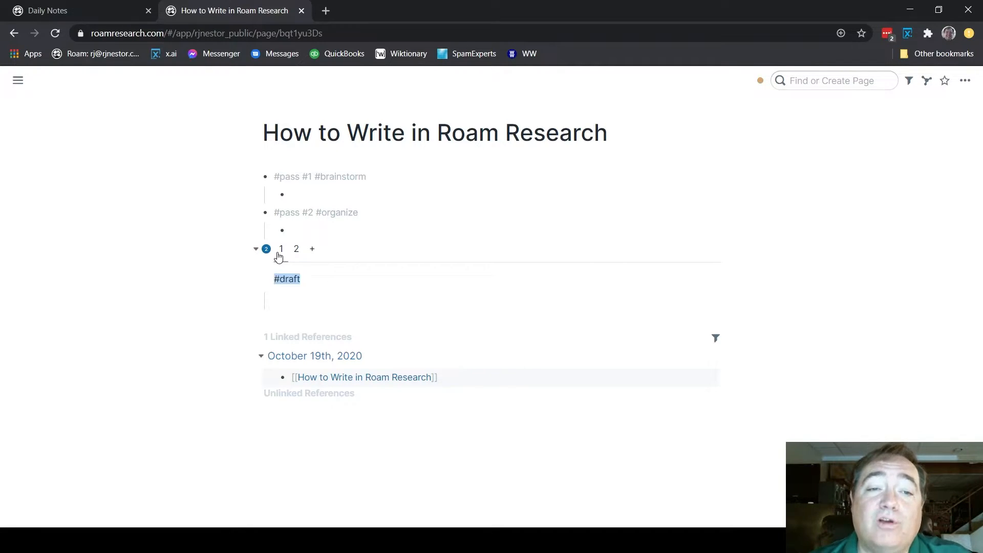
left_click(373, 183)
left_click(384, 191)
left_click(365, 227)
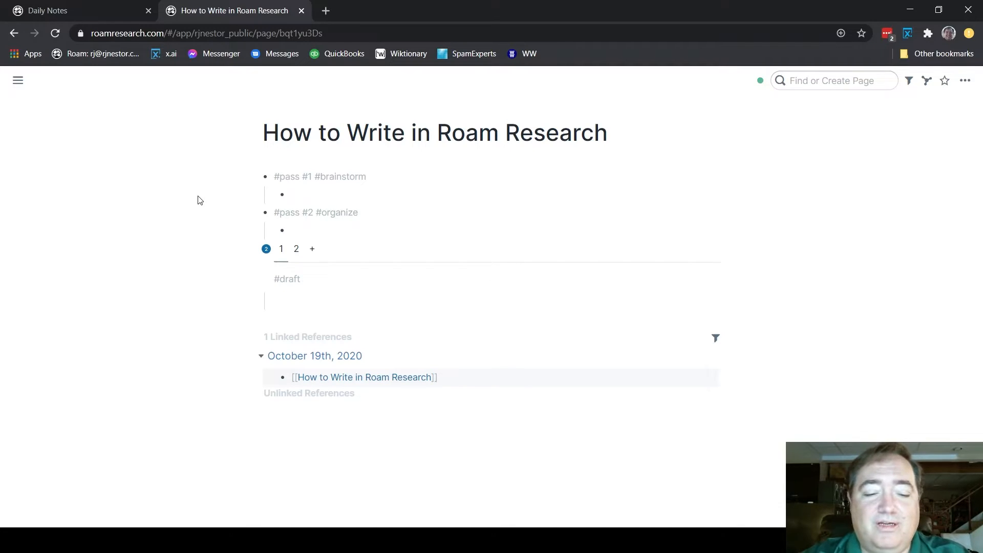
- Write two brainstorm items under #pass #1: "Write down how to write in Roam Research" and "Figure out how to talk about it"
type("Write down ho")
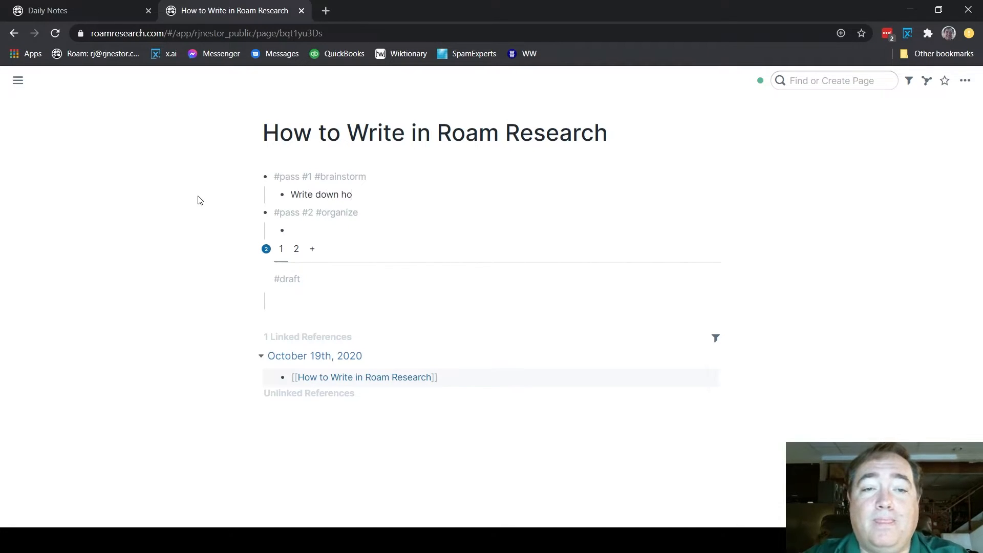
type("w to write in R")
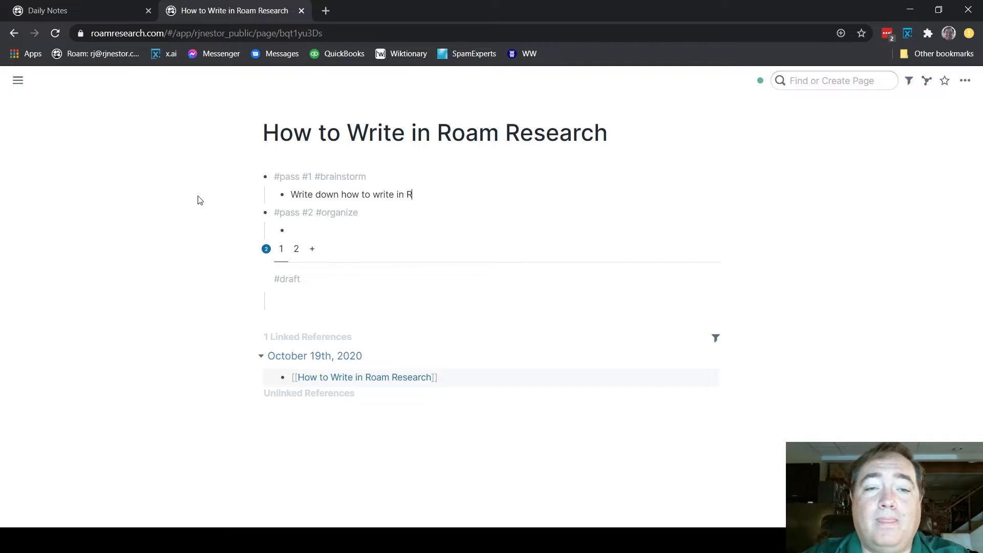
type("oam Research")
key("Return")
type("Figure out how ")
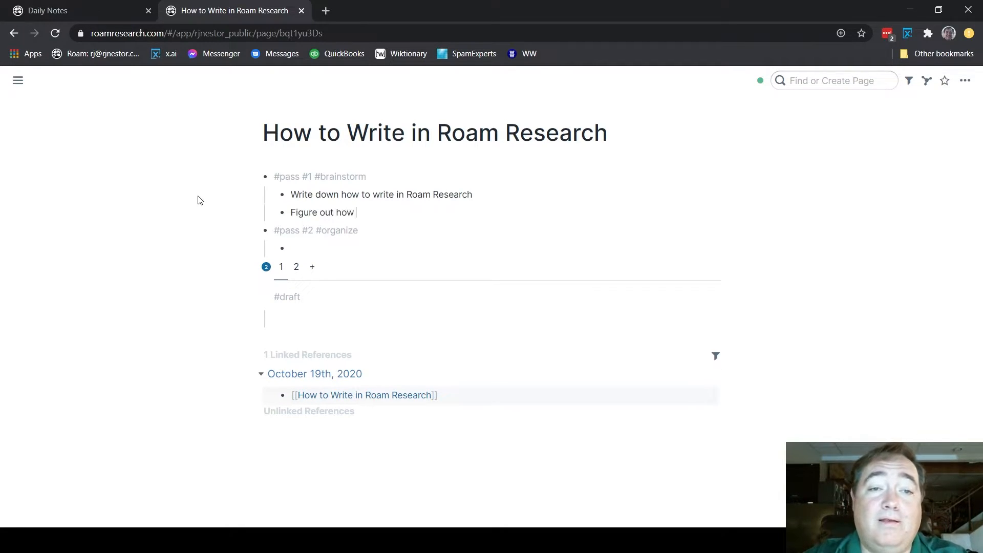
type("to talk ")
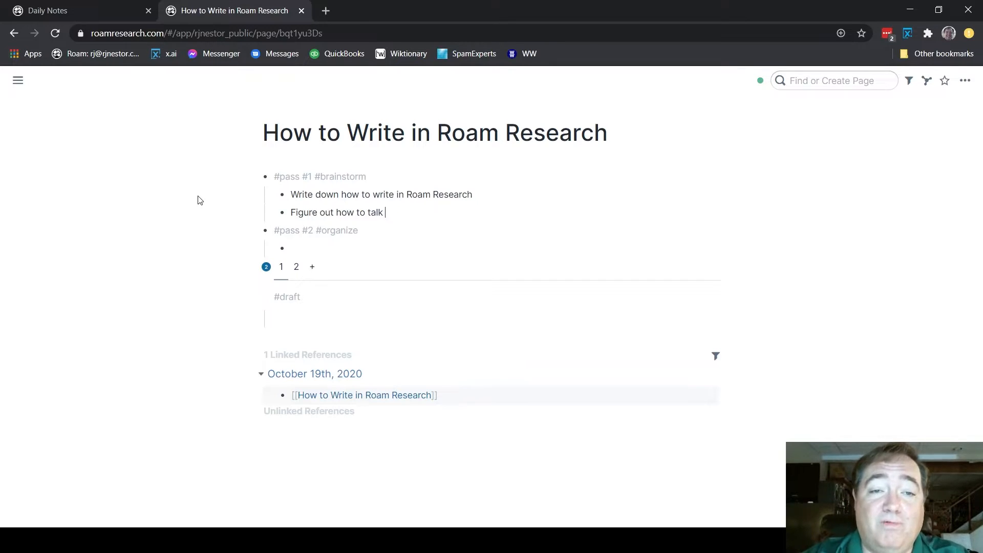
type("about it")
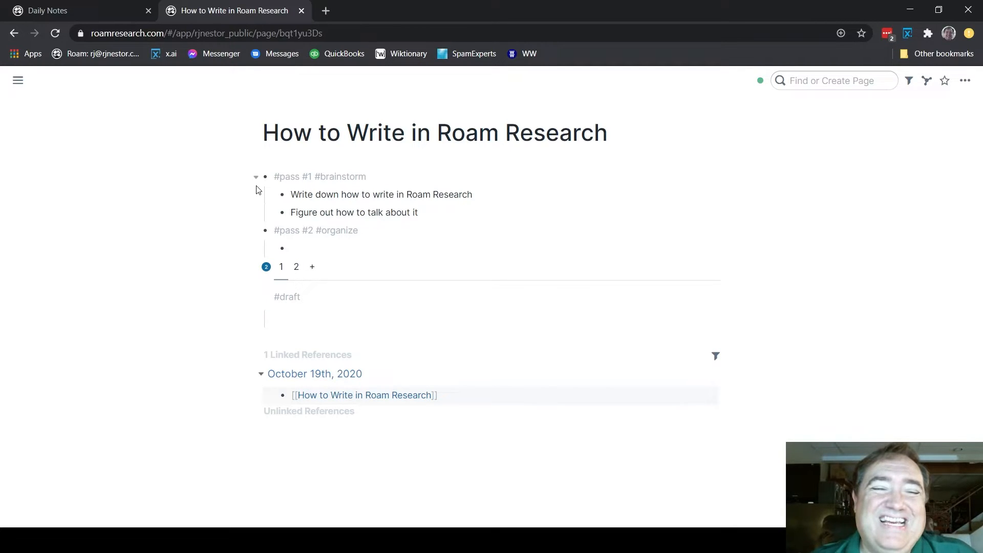
- Preview the #pass #1 block in the sidebar beside a focused #pass #2 block, and return to the full page
right_click(269, 178)
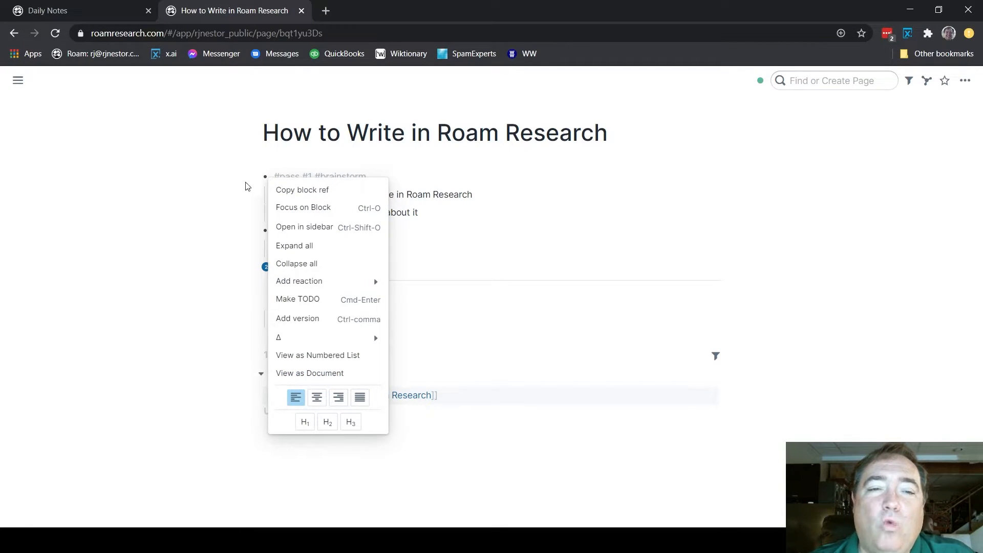
left_click(256, 184)
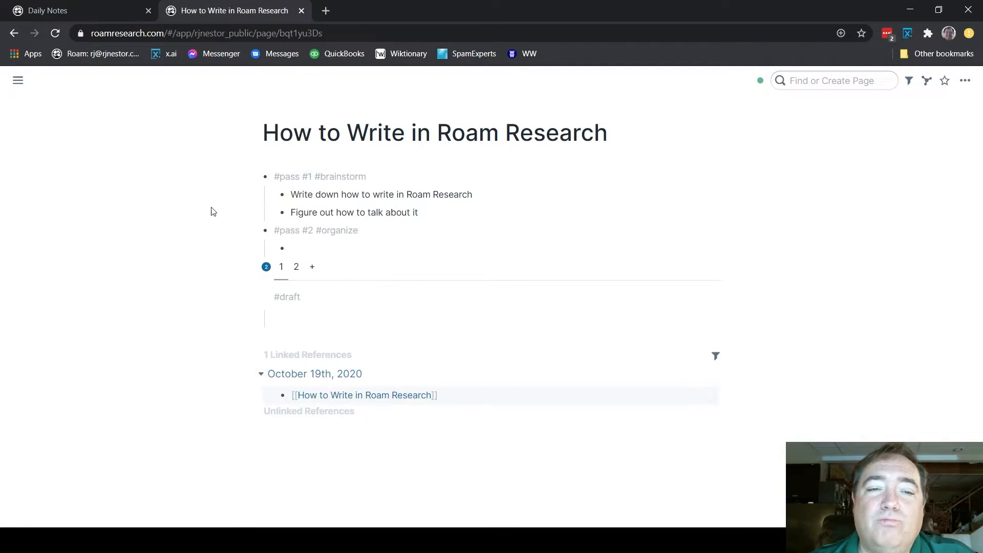
right_click(265, 178)
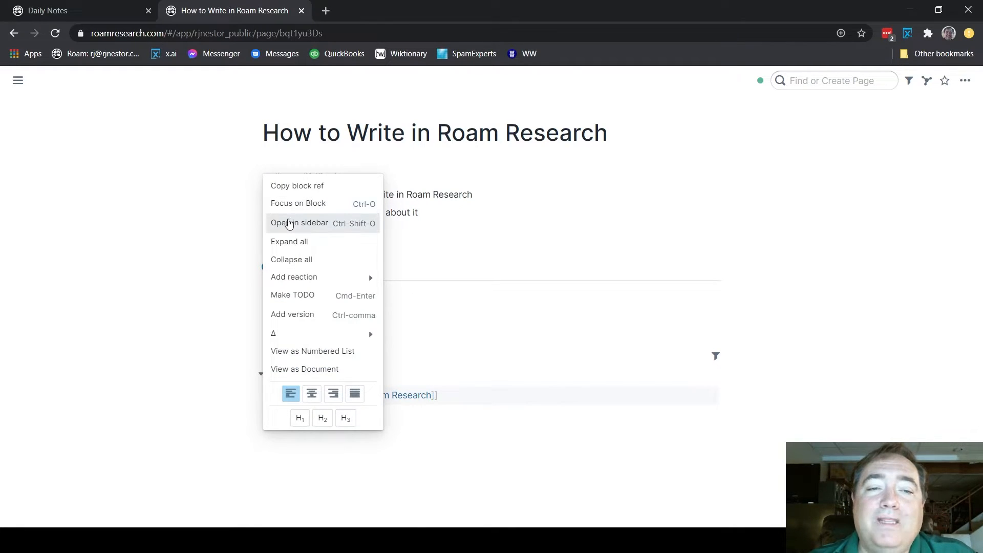
left_click(290, 223)
right_click(68, 231)
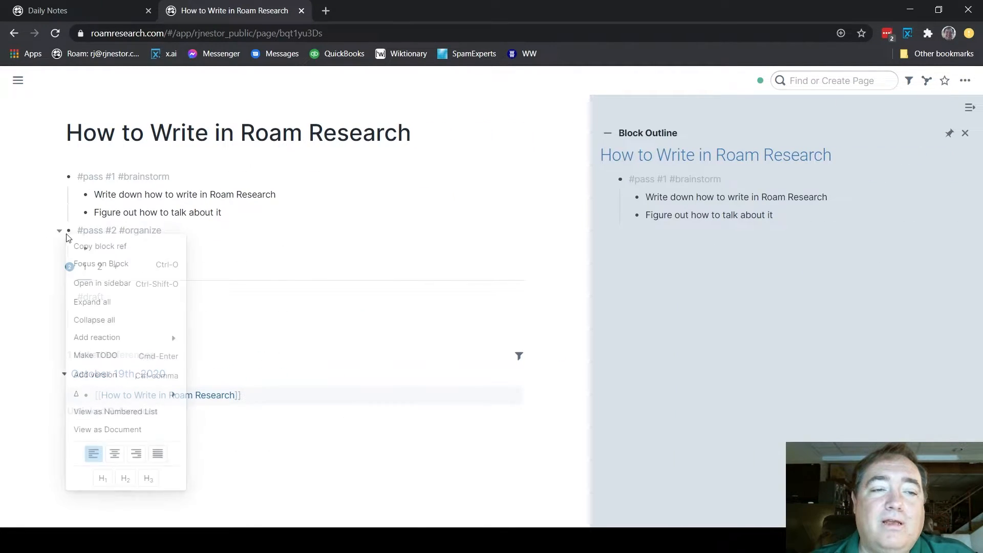
left_click(120, 261)
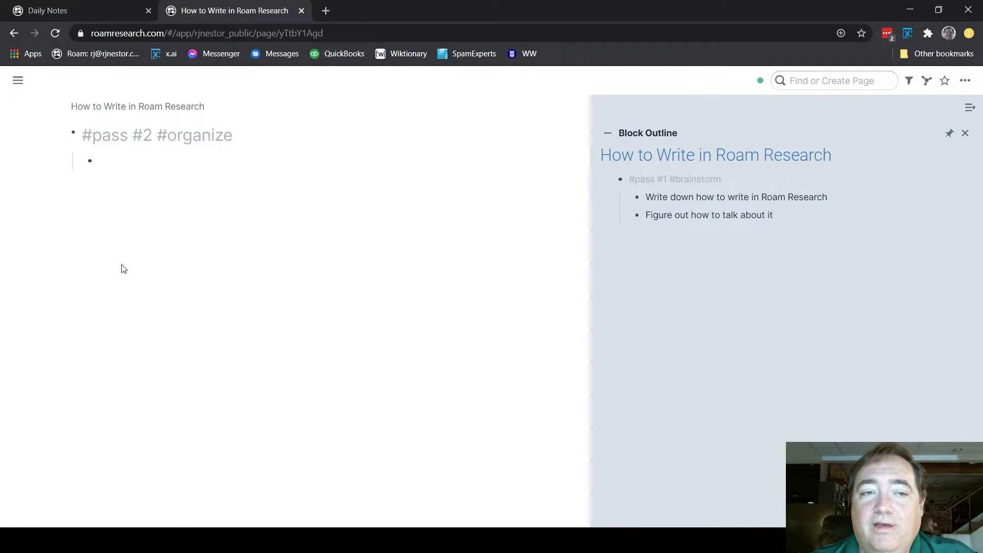
left_click(965, 133)
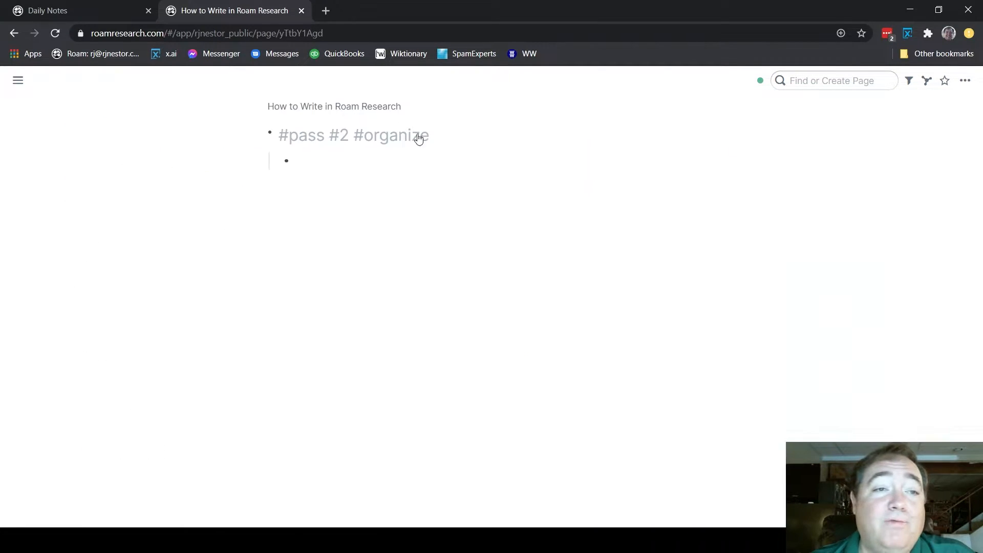
left_click(360, 107)
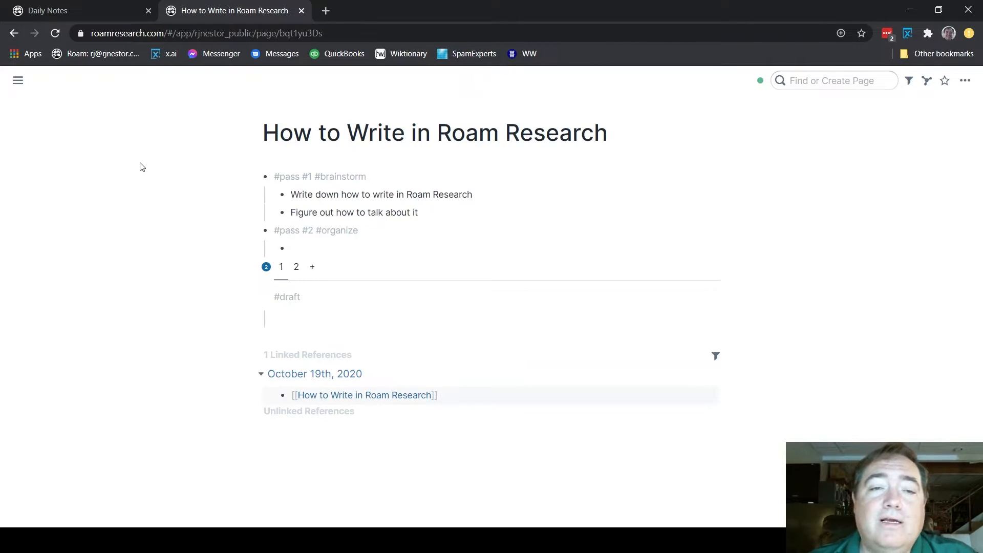
- Open the #pass #1 #brainstorm block in the sidebar and focus the main view on #pass #2 #organize
right_click(266, 180)
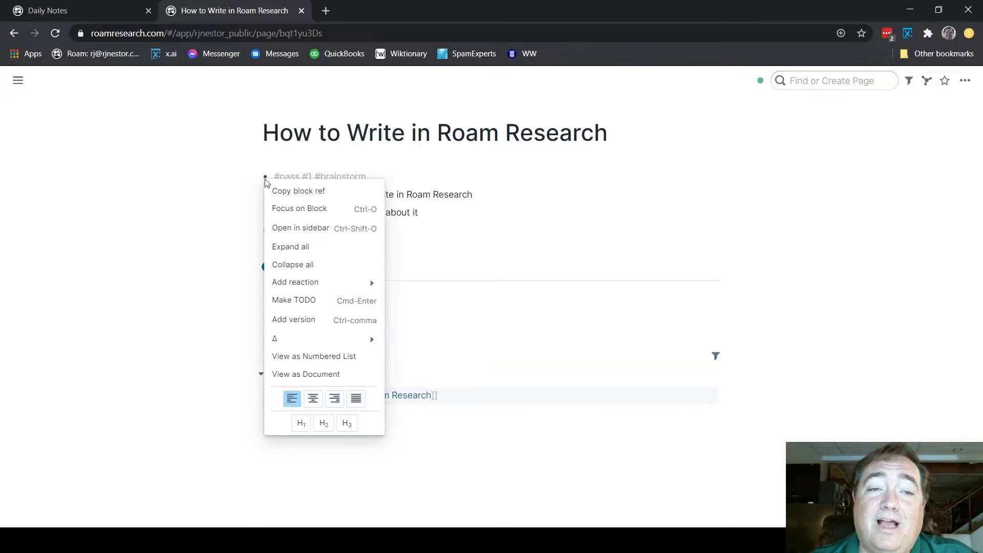
left_click(287, 226)
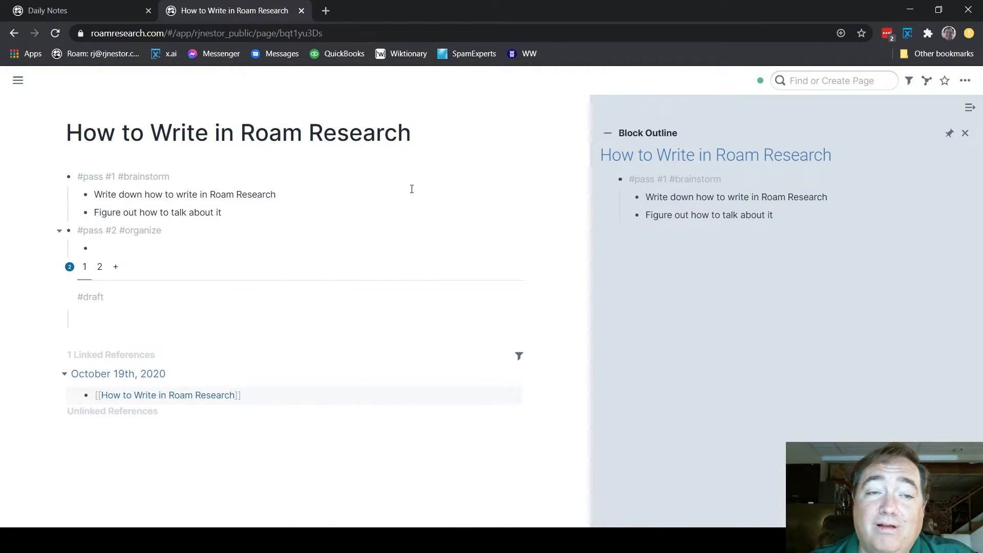
right_click(69, 230)
left_click(123, 259)
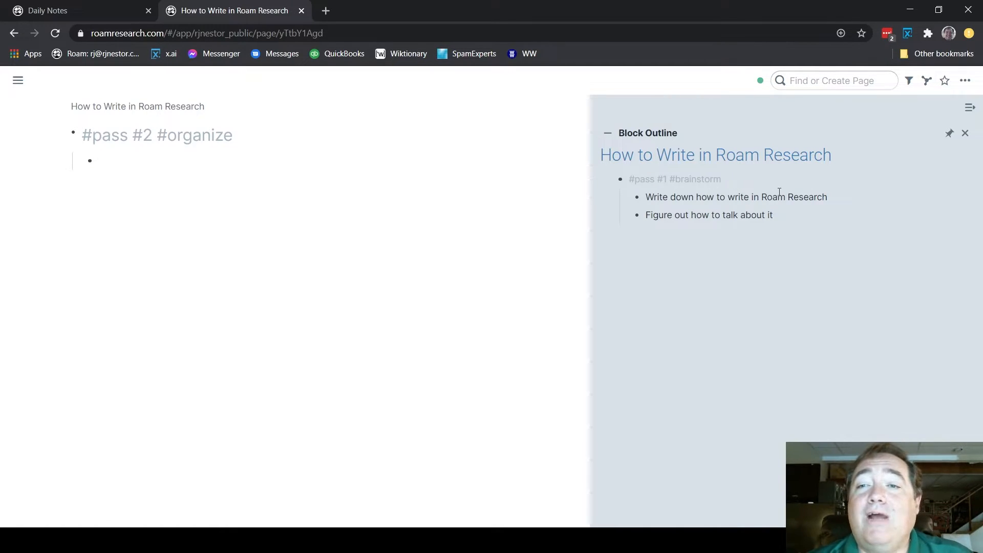
- Copy the block references of both brainstorm items and paste them into the empty bullet under #pass #2 #organize
left_click_drag(780, 216, 779, 217)
right_click(778, 217)
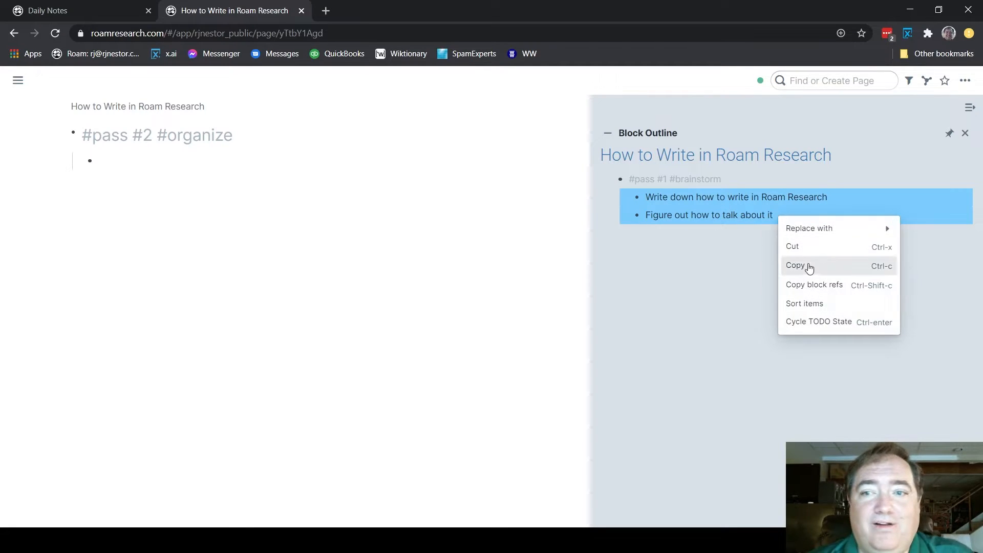
left_click(801, 284)
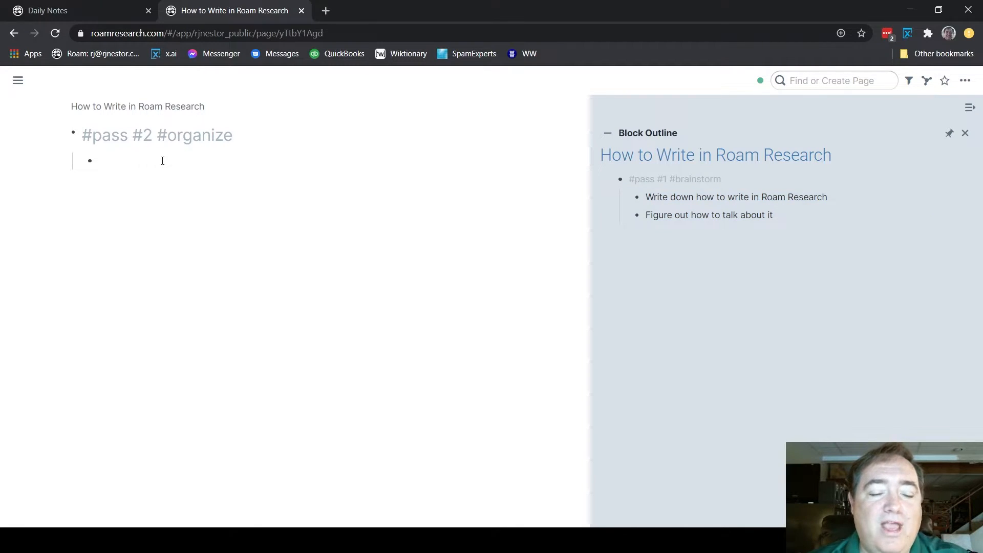
key("ctrl+v")
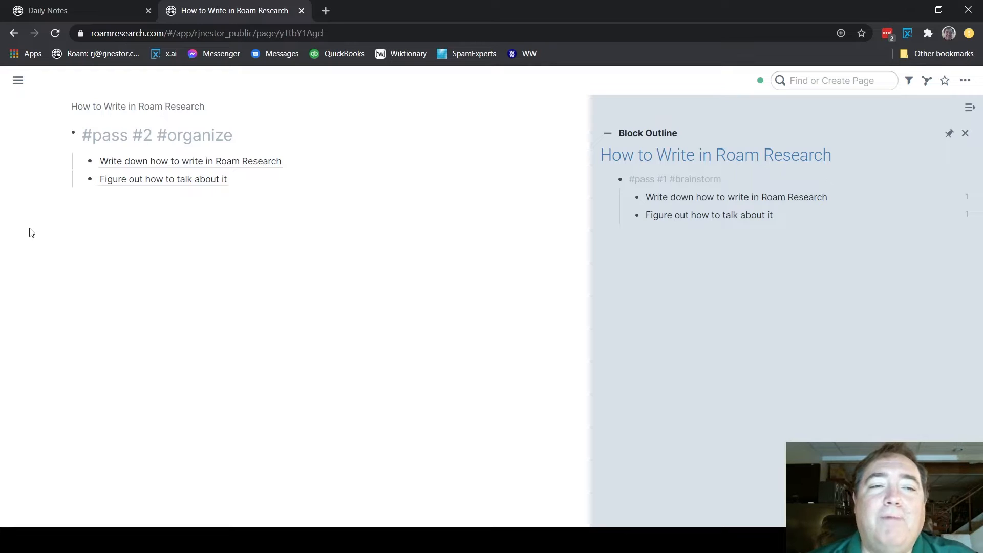
- Replace both pasted references under #pass #2 #organize with their original blocks
left_click(330, 165)
left_click_drag(269, 190, 298, 160)
right_click(300, 171)
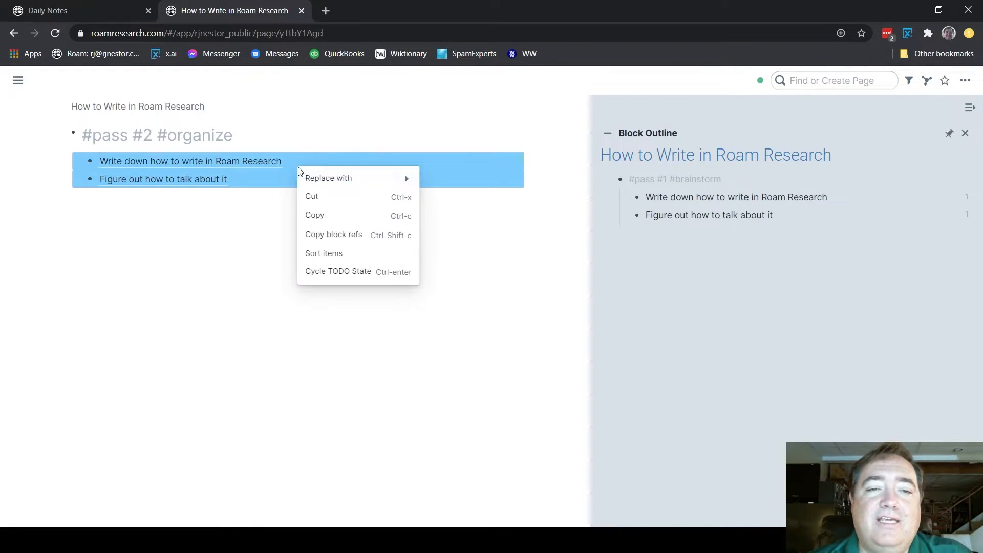
mouse_move(345, 180)
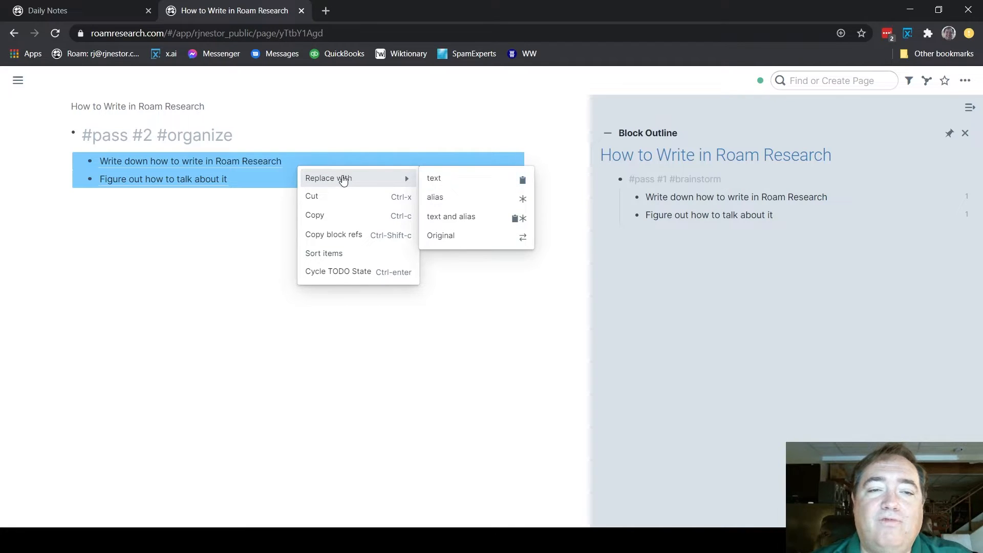
left_click(468, 237)
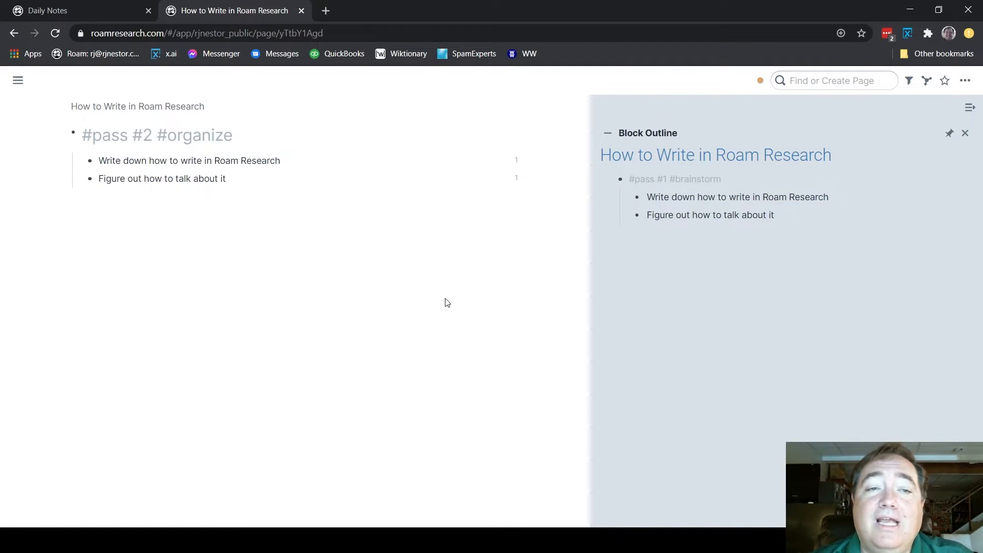
- Replace both references under #pass #1 #brainstorm in the sidebar with text and alias
left_click(799, 210)
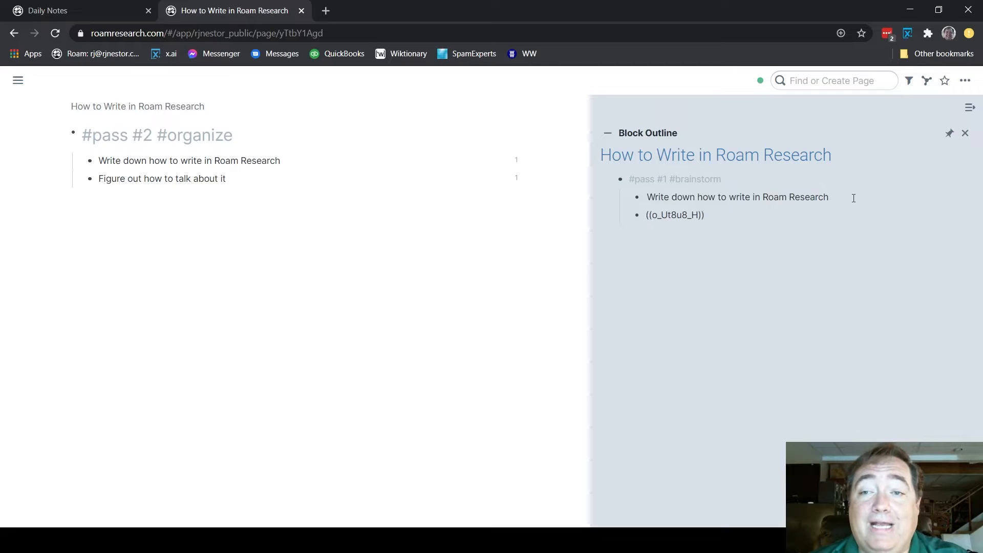
left_click_drag(853, 195, 807, 211)
right_click(808, 211)
mouse_move(830, 223)
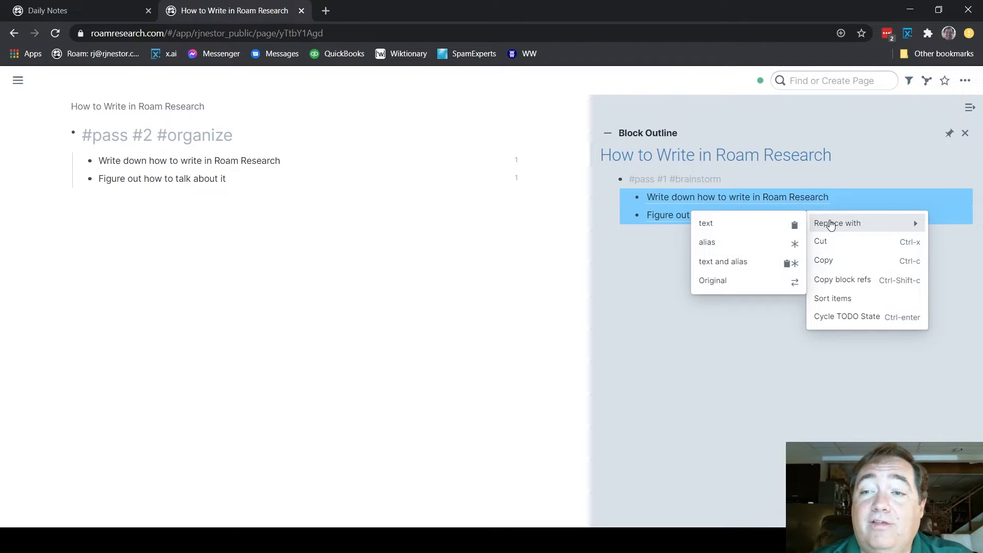
left_click(758, 263)
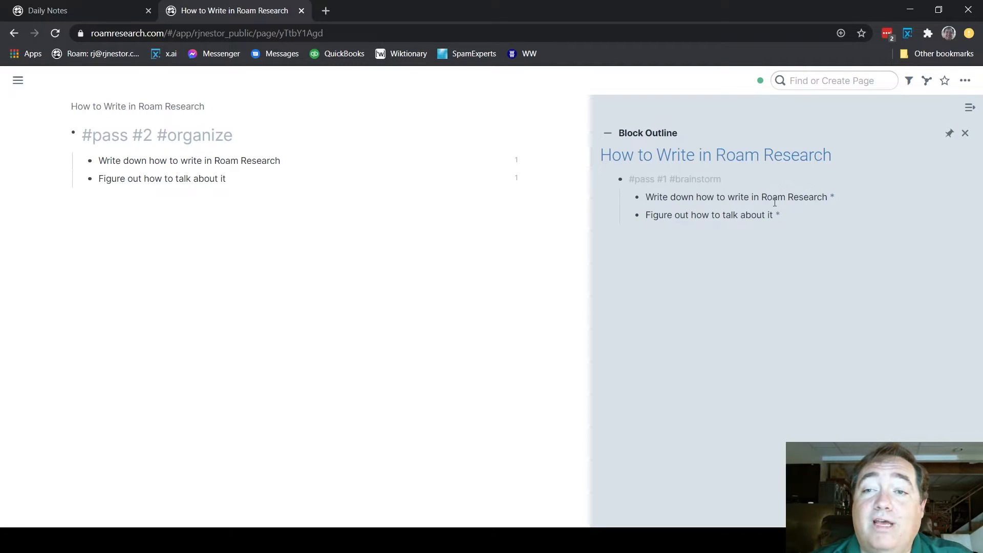
left_click(129, 179)
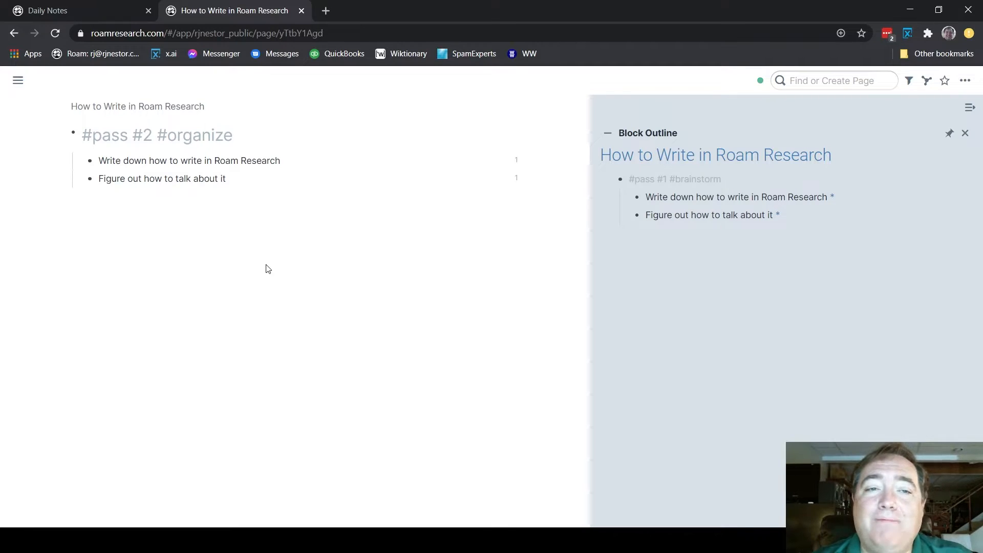
- Show the inline reference of the first item under #pass #2 #organize and delete the word "Research" from that item
left_click(515, 160)
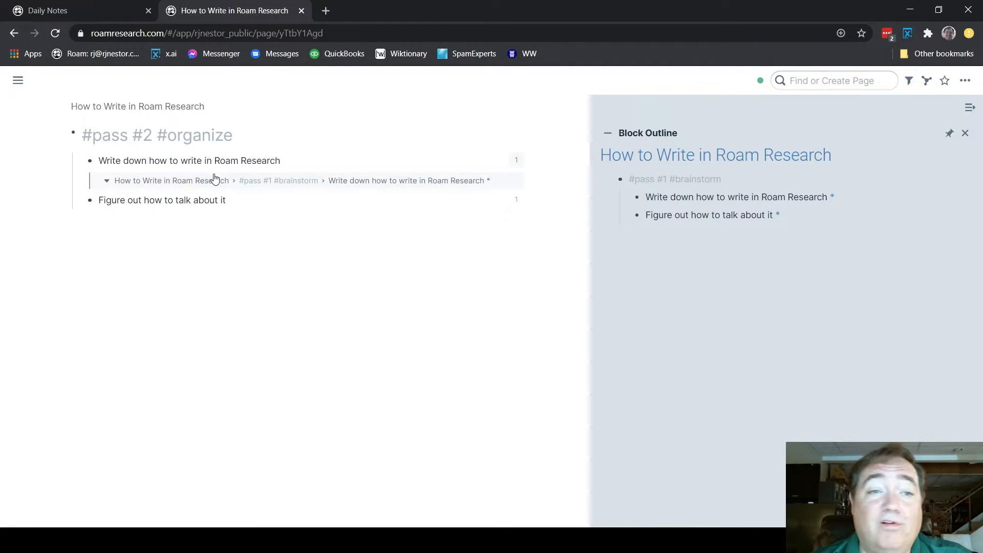
double_click(175, 160)
left_click(294, 158)
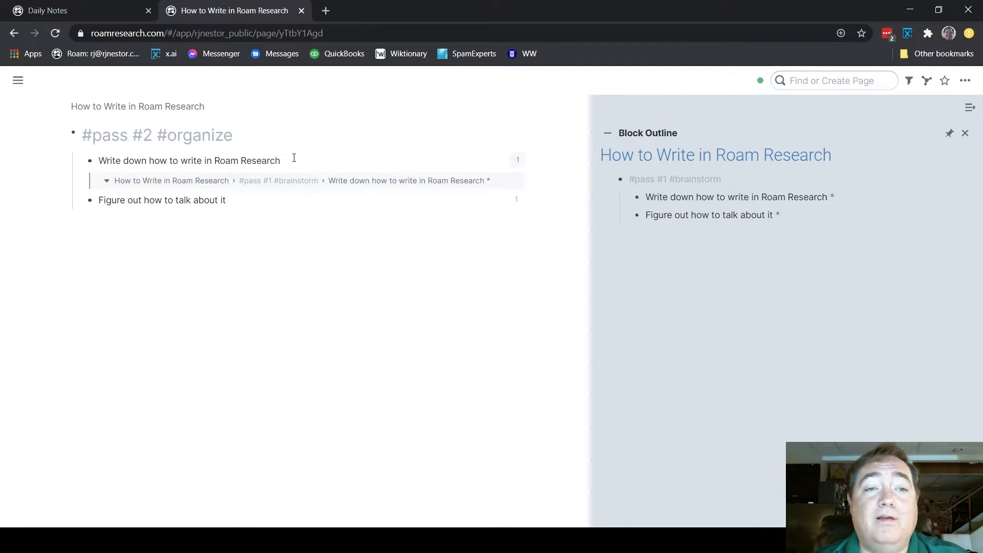
key("shift+Left")
key("shift+Left")
key("shift+Left")
key("shift+Left")
key("shift+Left")
key("shift+Left")
key("shift+Left")
key("shift+Left")
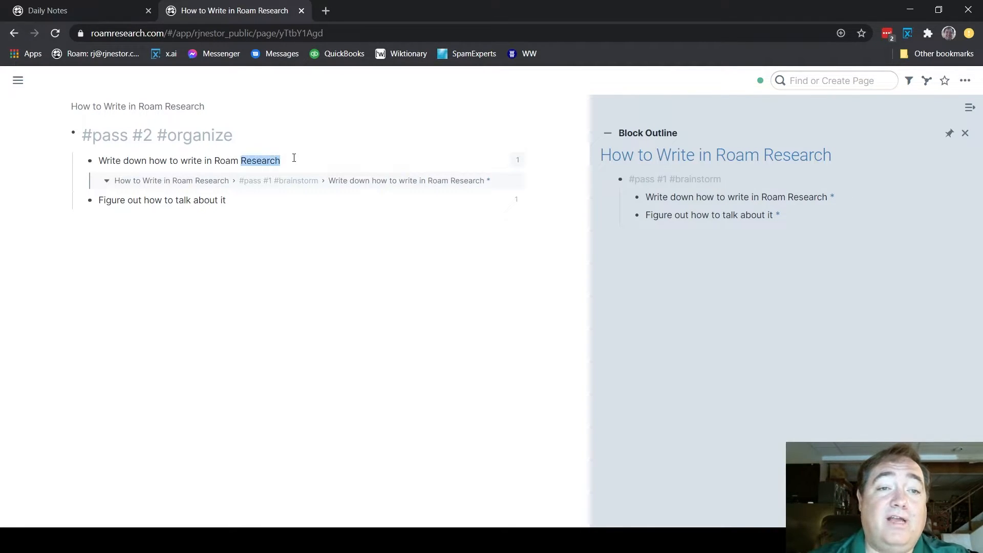
key("BackSpace")
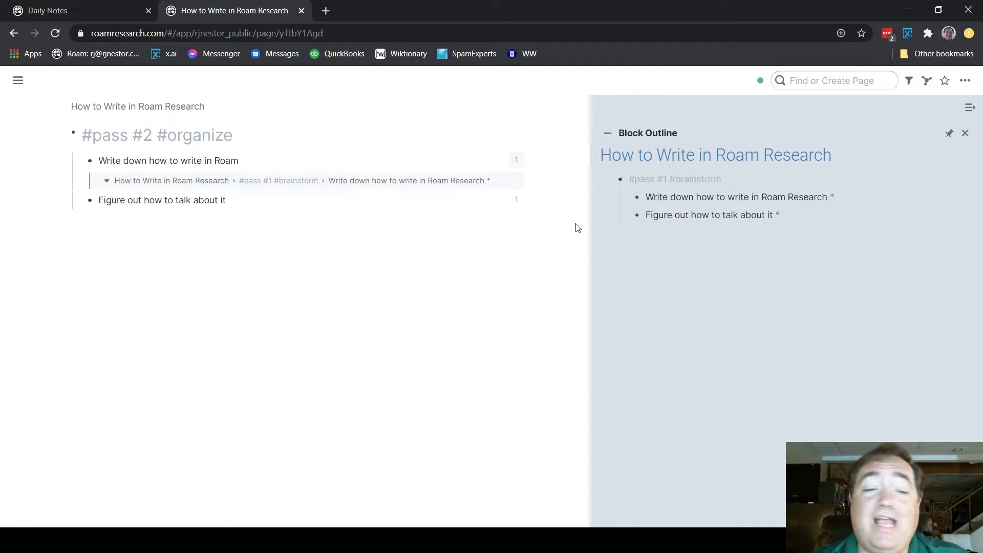
- Undo the deletion of "Research" and the text and alias replacement under #pass #1 #brainstorm
key("ctrl+z")
key("ctrl+z")
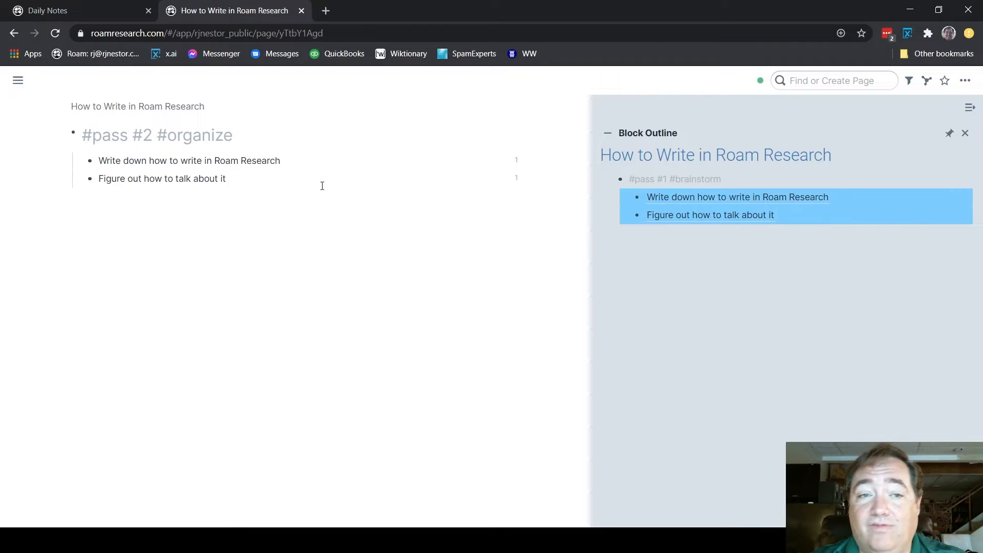
- Delete "Research" from the first item under #pass #2 #organize and retype it to demonstrate the live block reference
double_click(267, 160)
key("BackSpace")
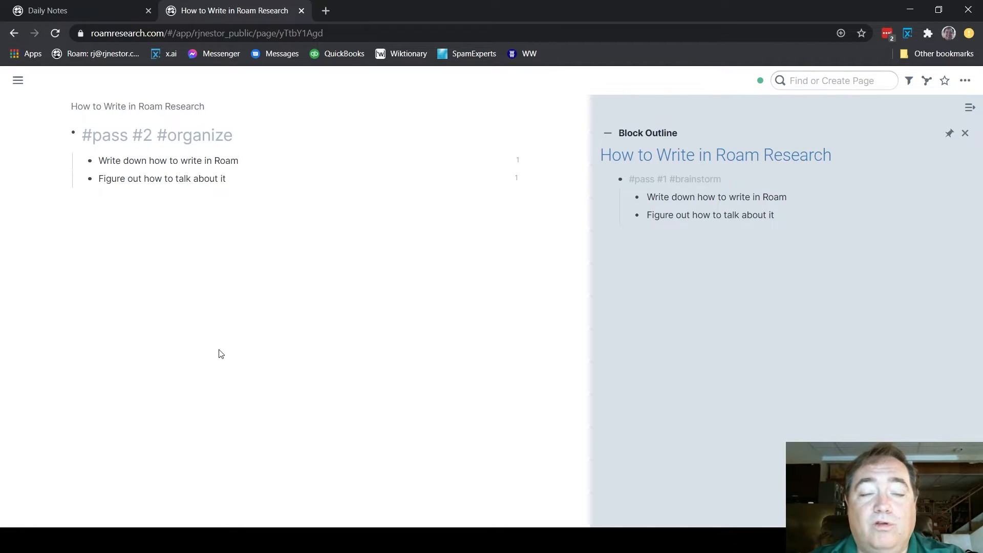
type("Research")
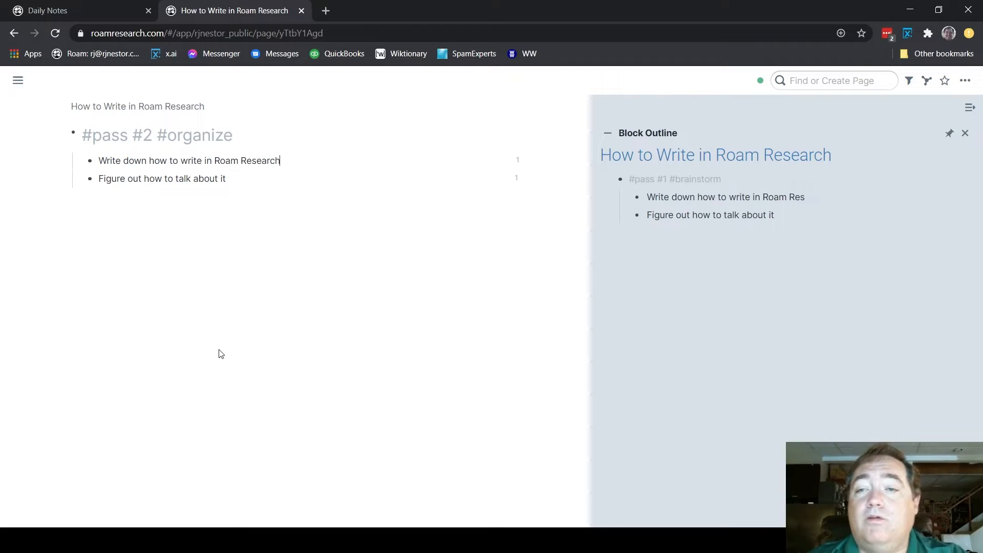
- Replace both block references under #pass #1 #brainstorm in the sidebar with text and alias again
mouse_move(818, 205)
left_mouse_down()
mouse_move(842, 200)
mouse_move(833, 213)
left_mouse_up()
right_click(833, 213)
mouse_move(868, 225)
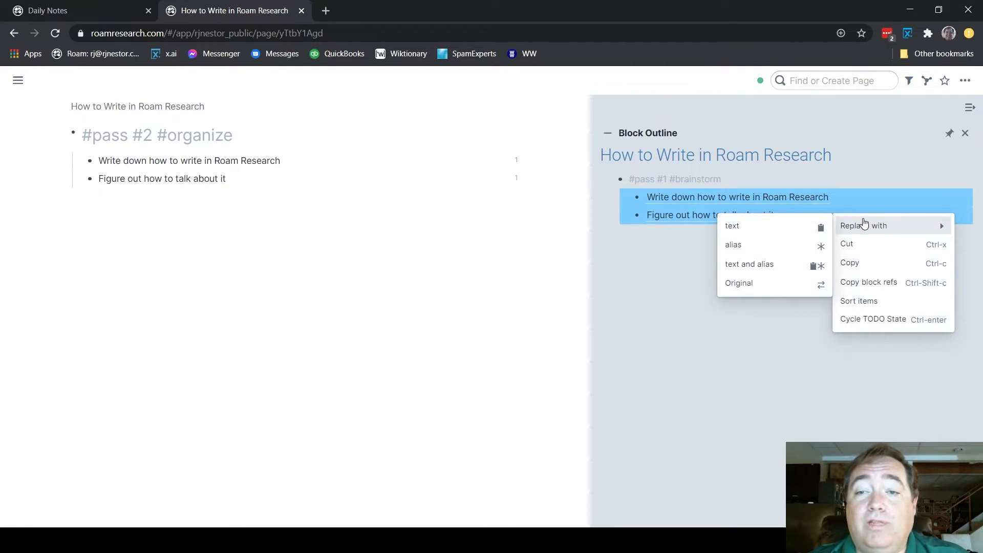
left_click(791, 246)
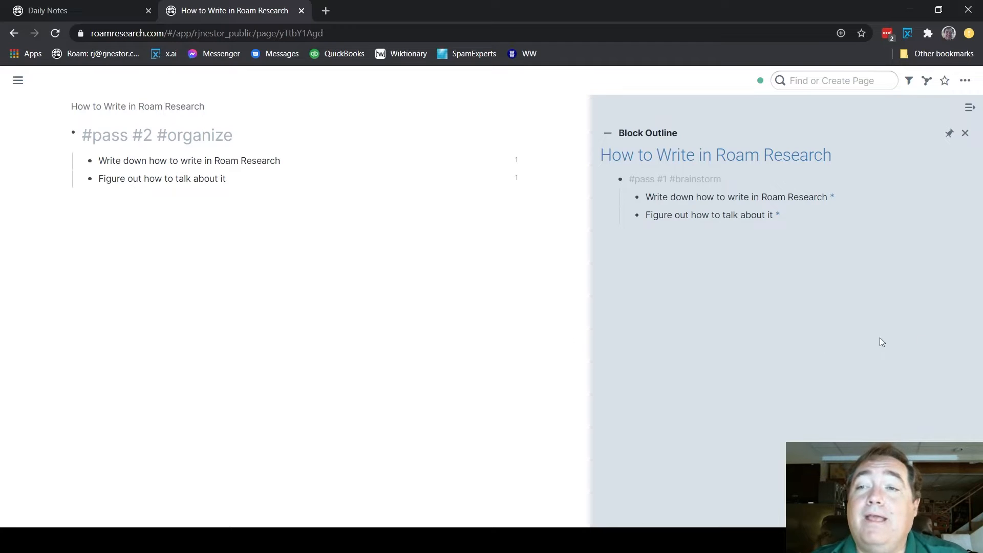
- Return the main view to the How to Write in Roam Research page and swap the sidebar outline for #pass #2 #organize
left_click(965, 133)
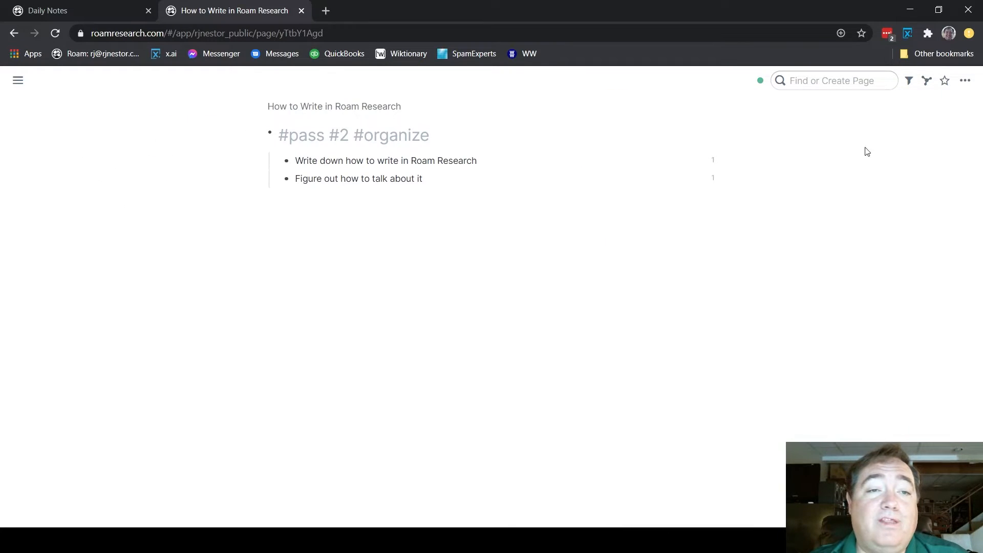
left_click(289, 106)
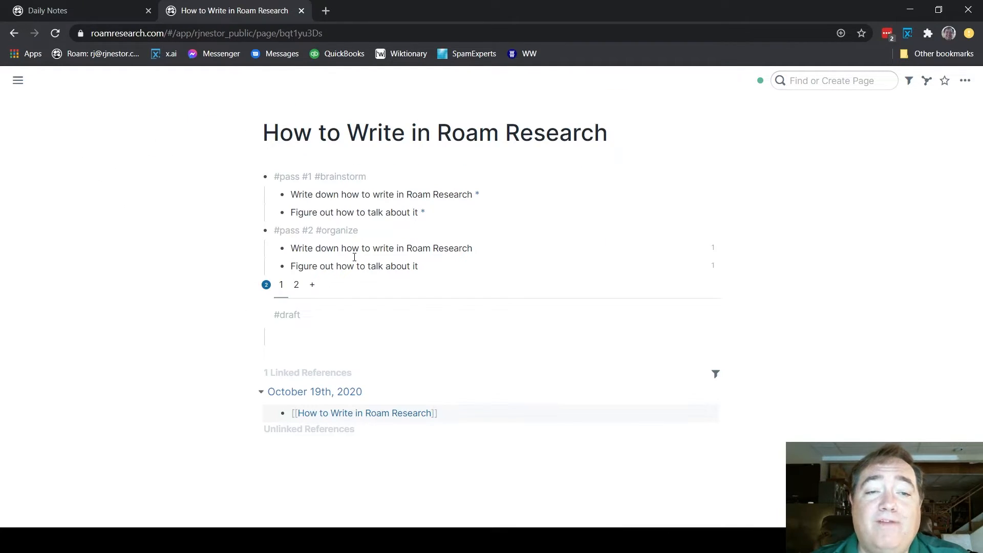
right_click(265, 230)
left_click(328, 280)
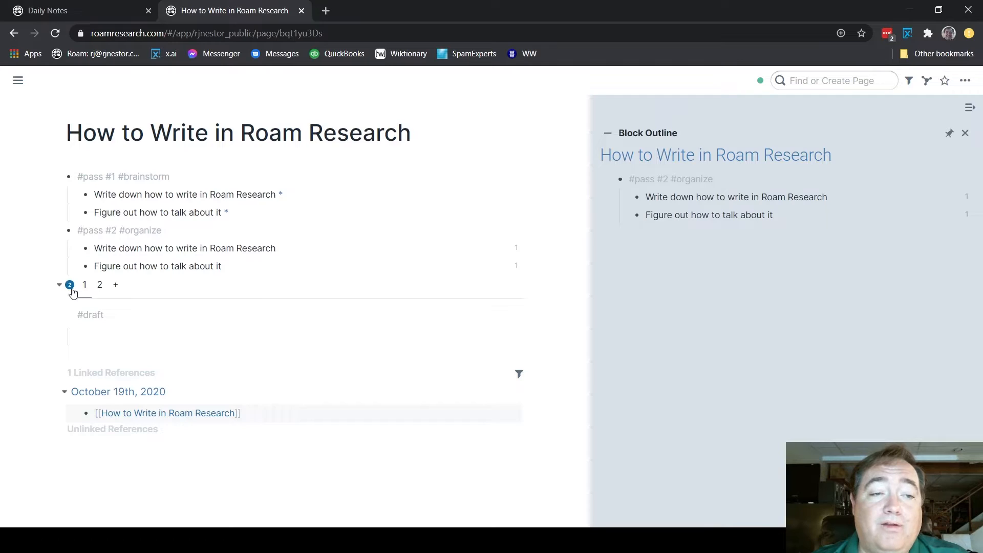
- Focus the main view on the versioned #draft block
right_click(70, 285)
left_click(97, 301)
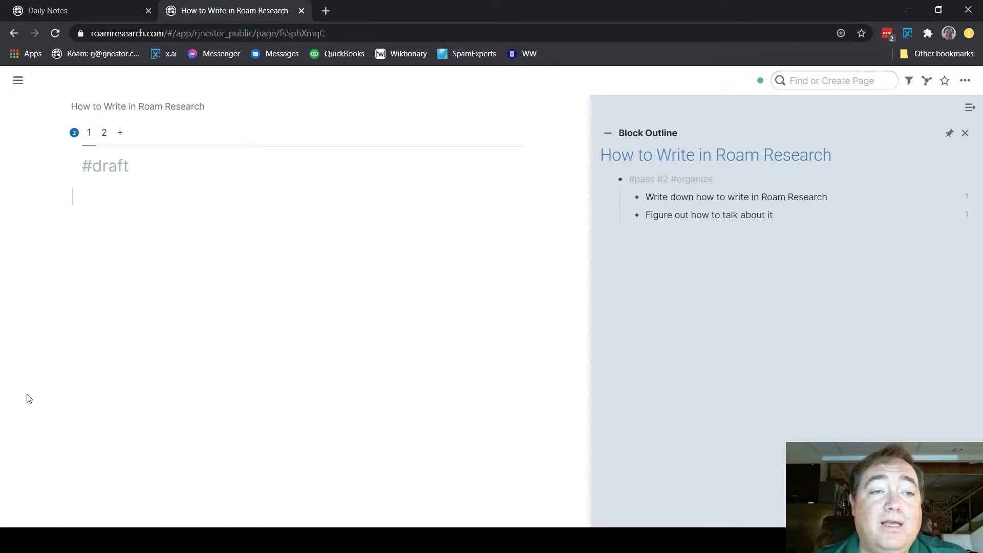
left_click(104, 133)
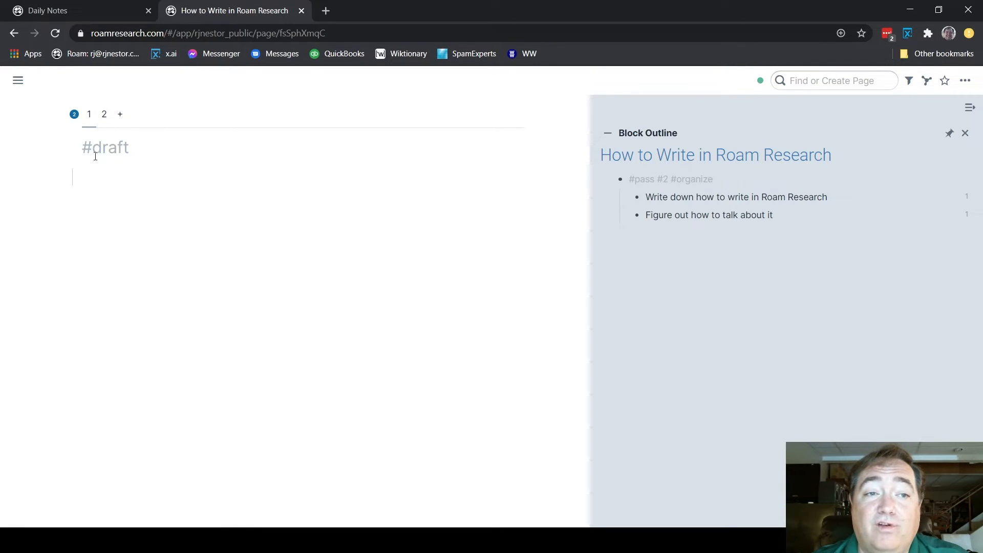
- Switch the #draft block to bulleted list view and back to document view
right_click(73, 113)
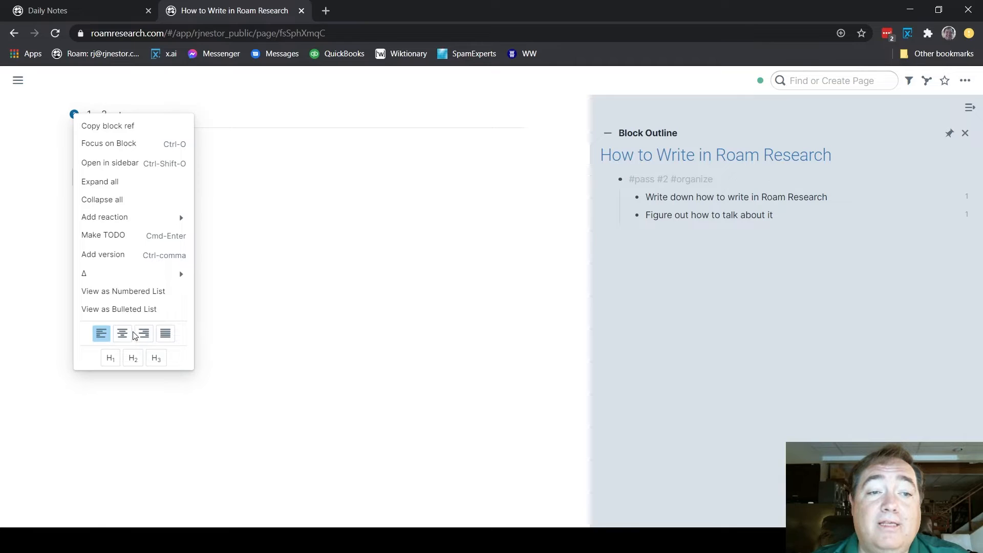
left_click(140, 309)
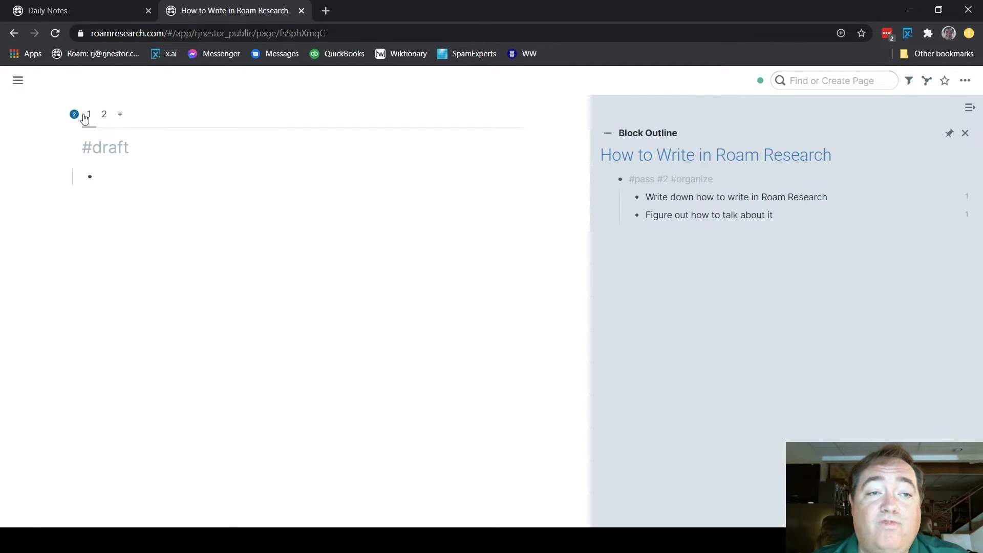
right_click(74, 114)
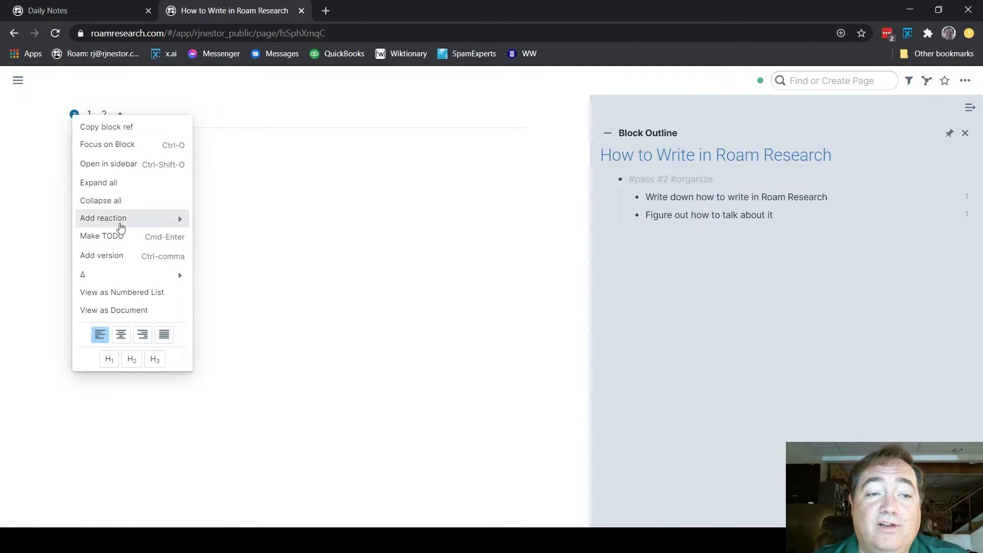
left_click(126, 310)
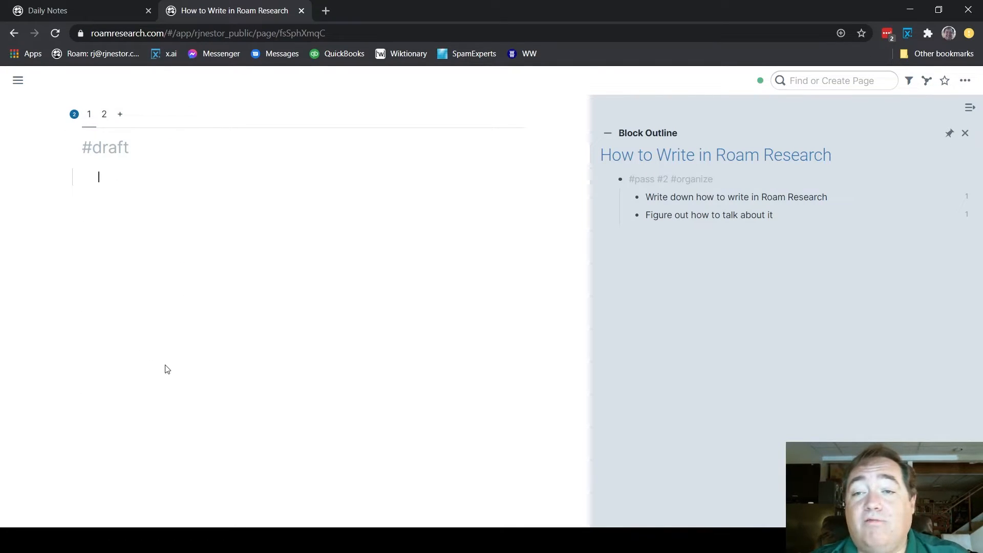
- Write "This is how you write in Roam Research." and "You figure out how to talk about it." as separate blocks under #draft
type("This is h")
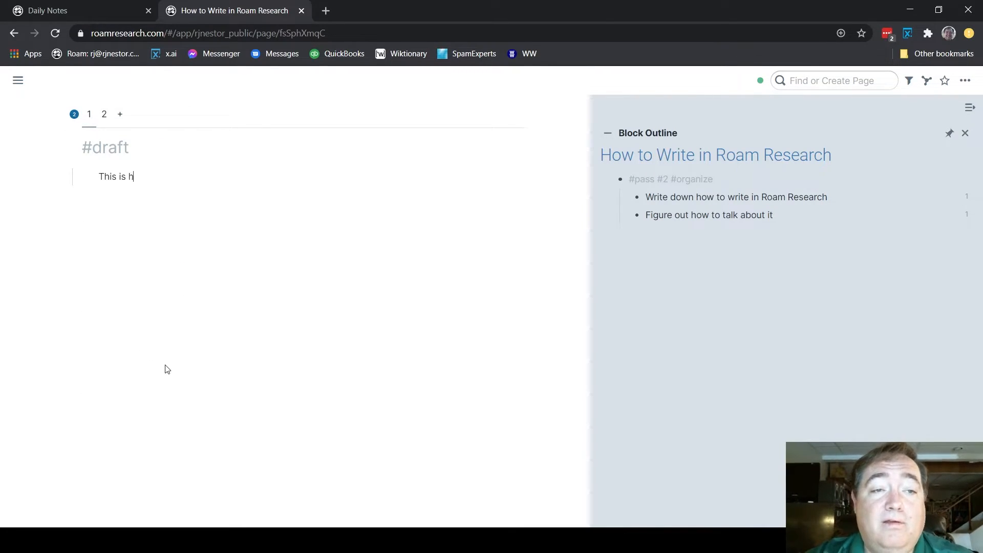
type("ow you write")
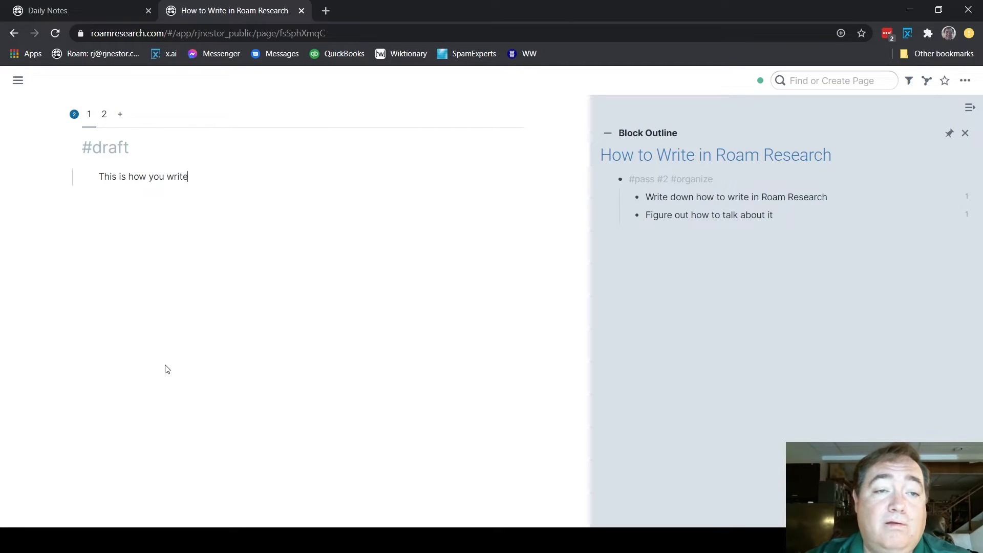
type(" in Roam Research.")
key("Return")
type("You figure o")
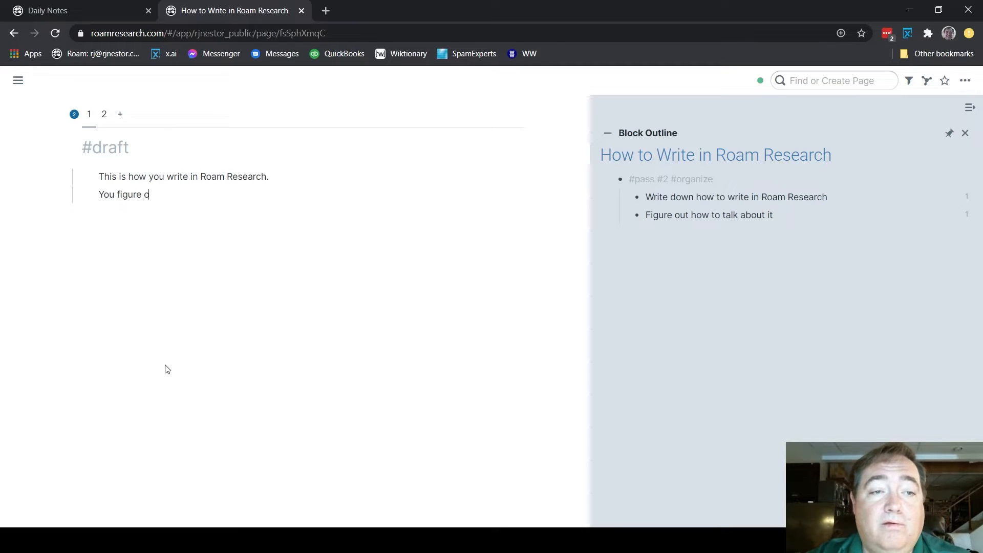
type("ut how to talk about it.")
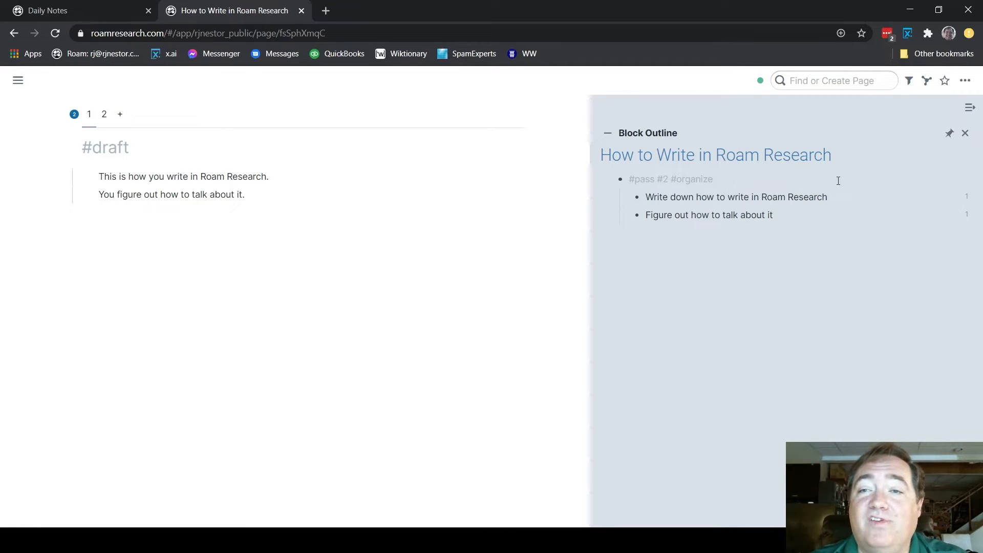
- Close the #pass #2 #organize outline in the sidebar and go back to the full How to Write in Roam Research page
left_click(966, 134)
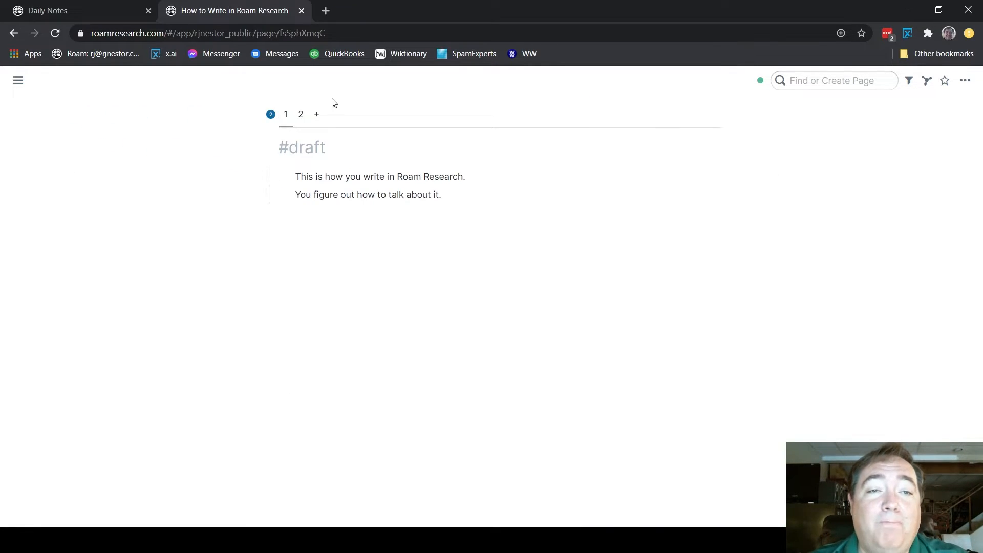
mouse_move(18, 77)
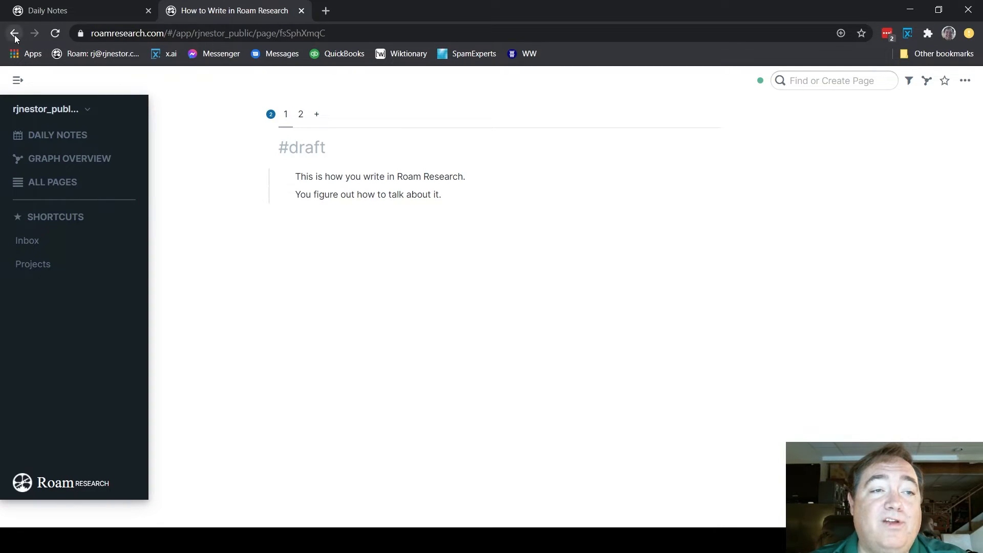
left_click(14, 33)
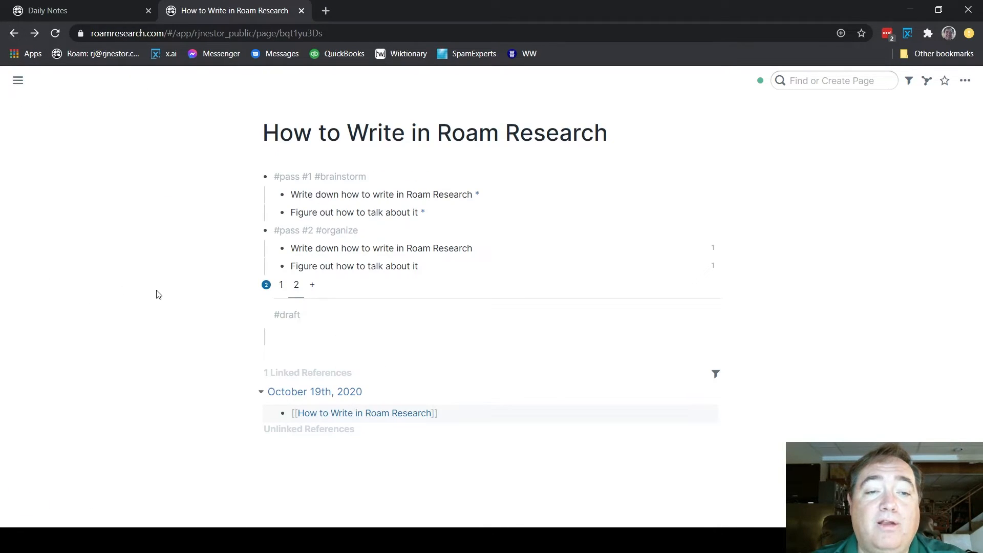
- Compare versions 1 and 2 of the #draft block, ending on version 1
left_click(281, 284)
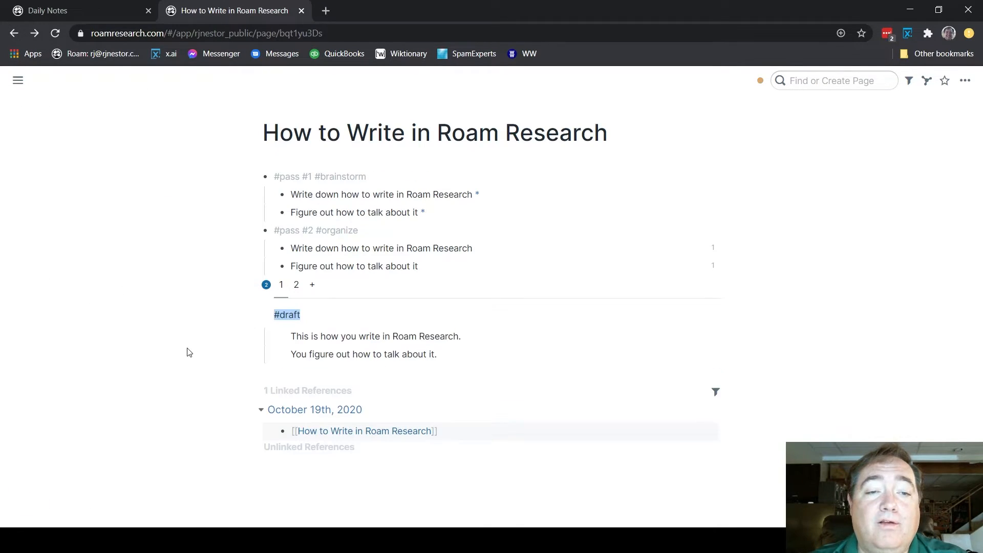
left_click(297, 284)
left_click(283, 289)
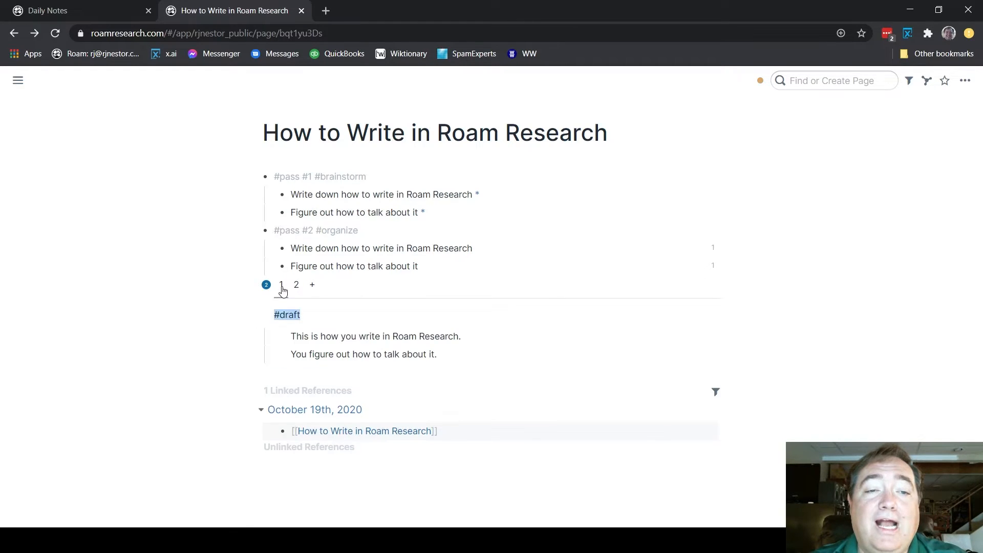
- Open the #draft block in the sidebar on version 1 and switch the main page's draft to version 2
right_click(266, 285)
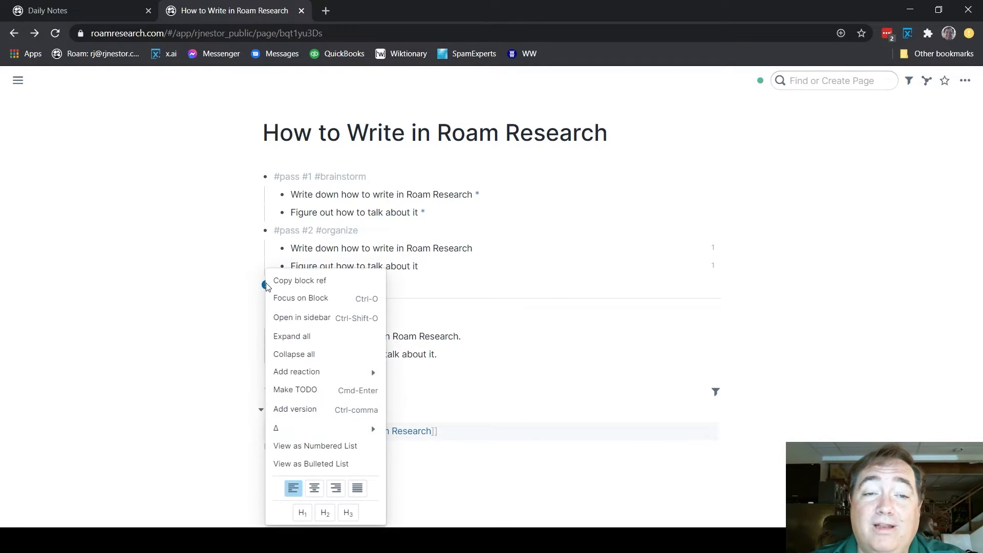
left_click(289, 321)
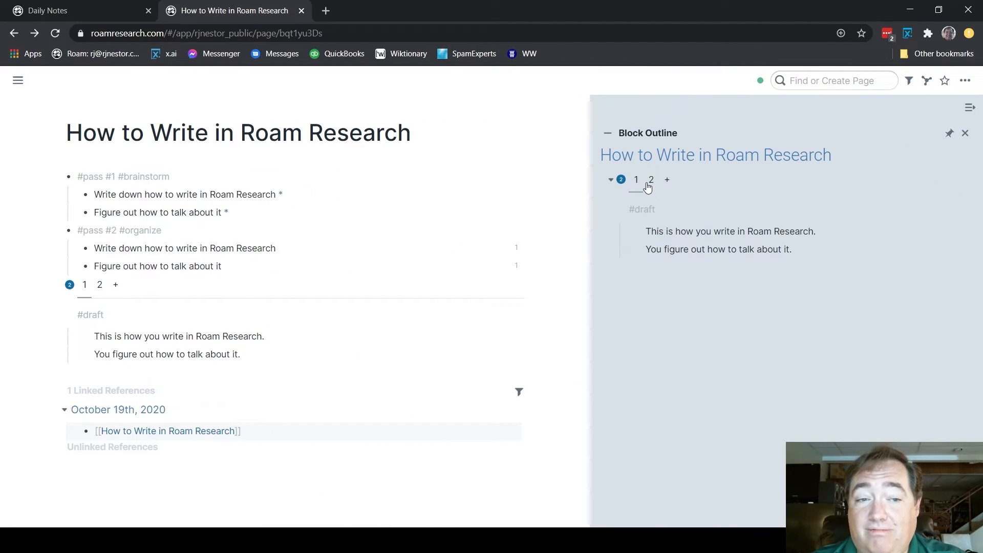
left_click(99, 285)
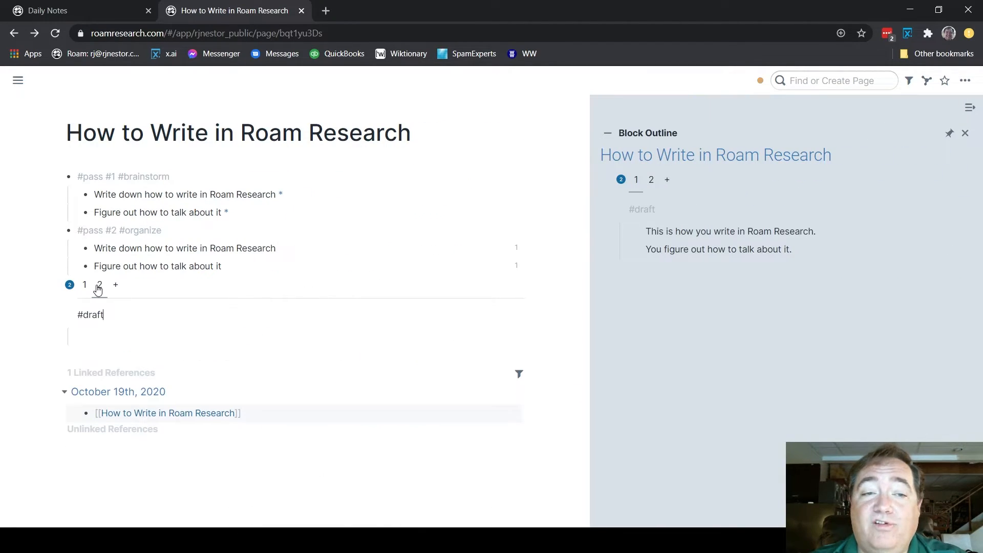
- Copy both draft sentences from version 1 in the sidebar and paste them into the empty block under version 2
left_click(97, 348)
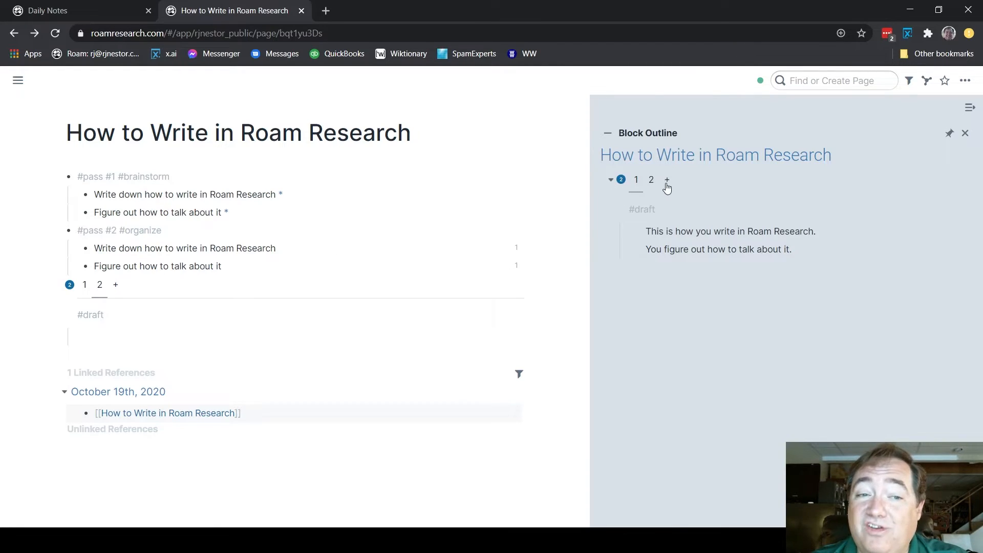
left_click(107, 329)
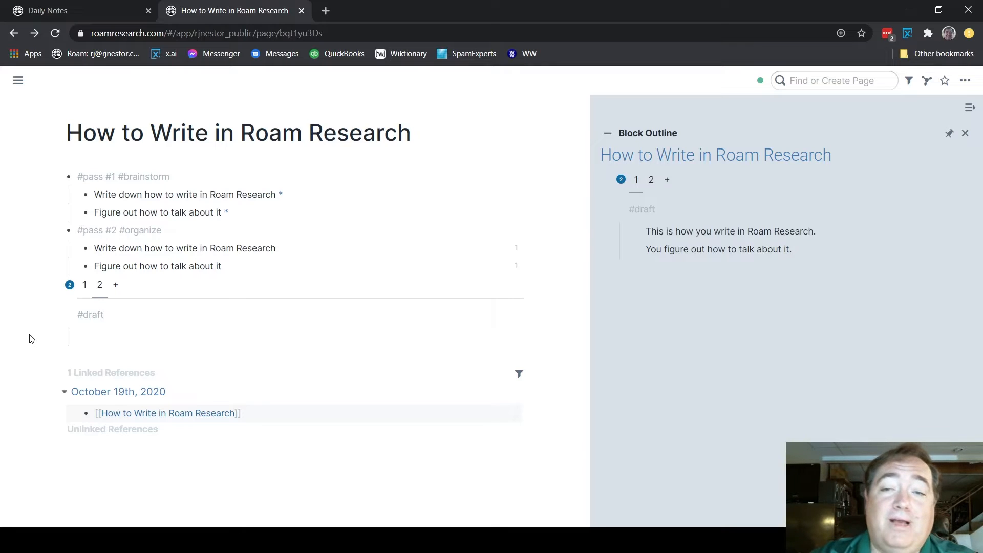
left_click_drag(717, 234, 798, 251)
key("ctrl+c")
left_click(111, 344)
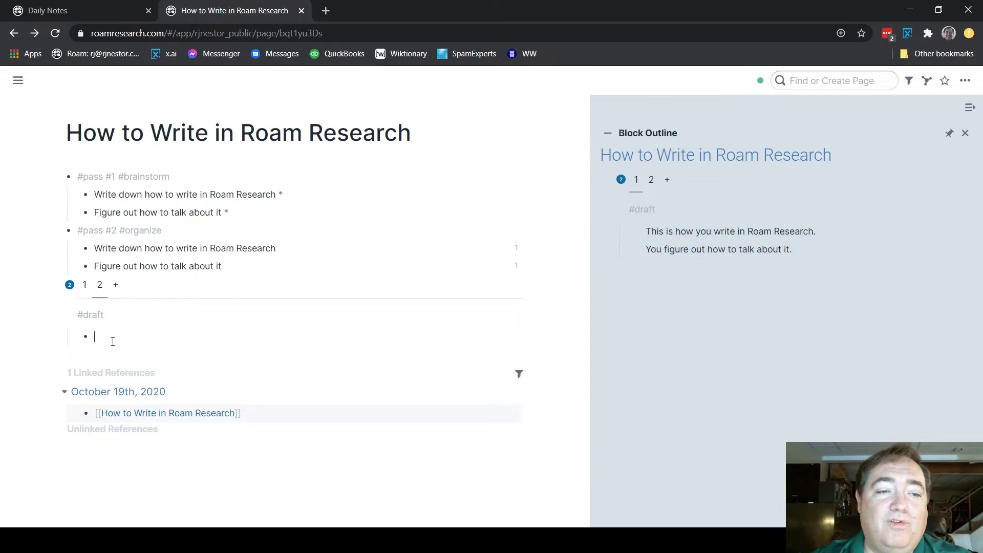
key("ctrl+v")
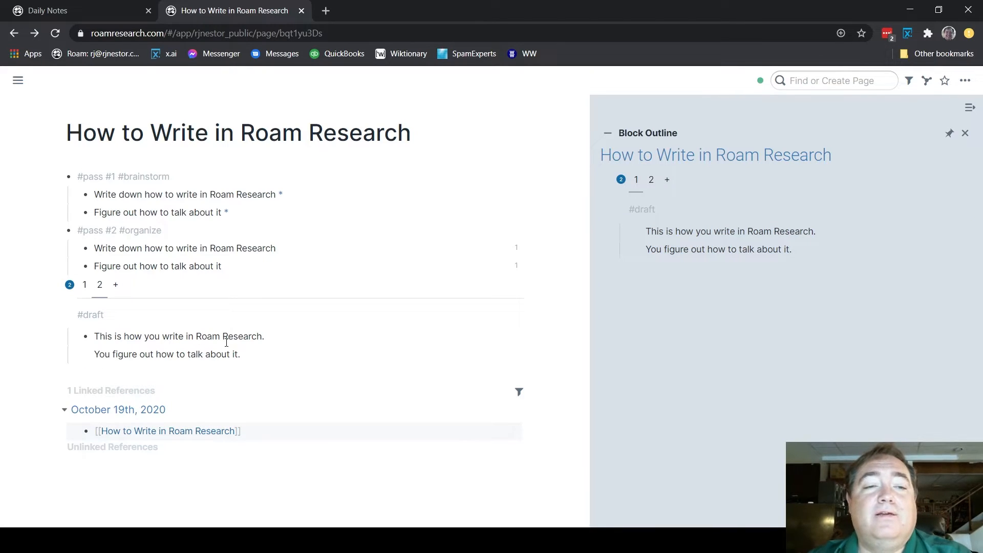
- Change "is" to "was" in the first sentence of draft version 2 and close the draft's outline in the sidebar
left_click_drag(265, 339, 96, 339)
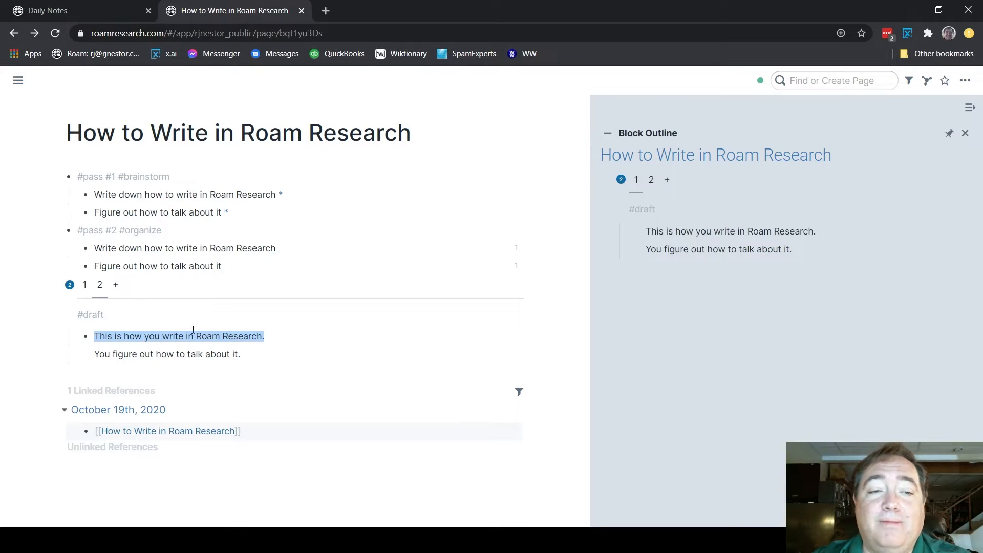
left_click(269, 336)
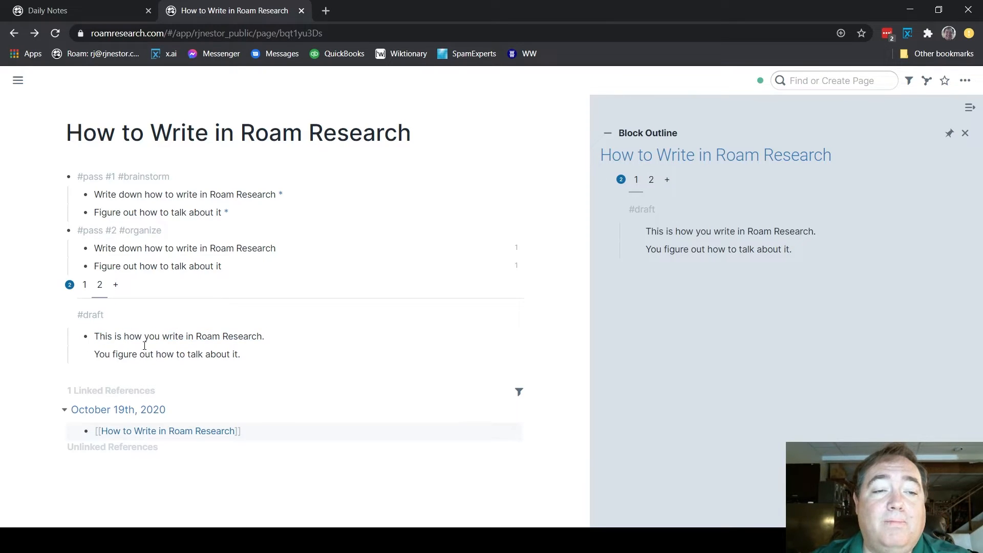
double_click(117, 338)
type("was")
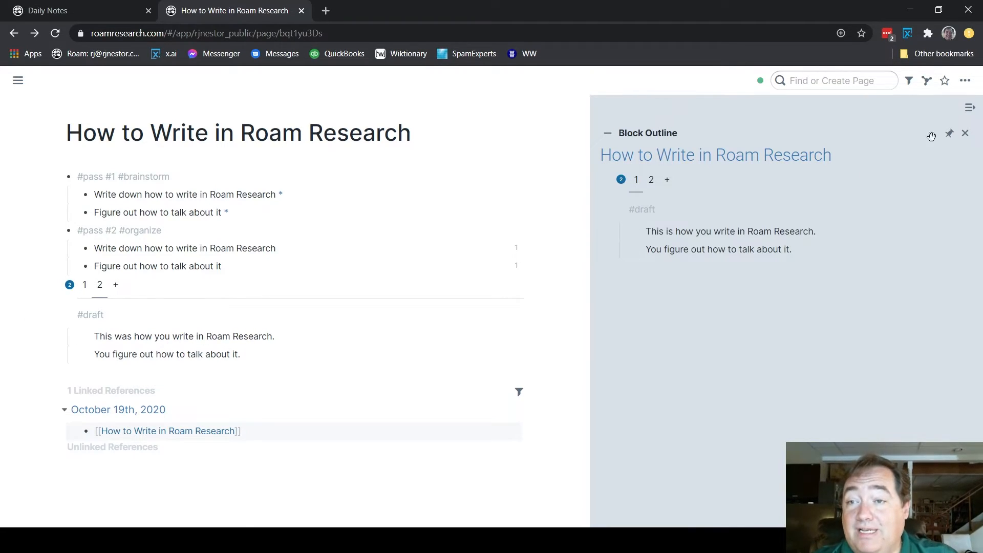
left_click(966, 133)
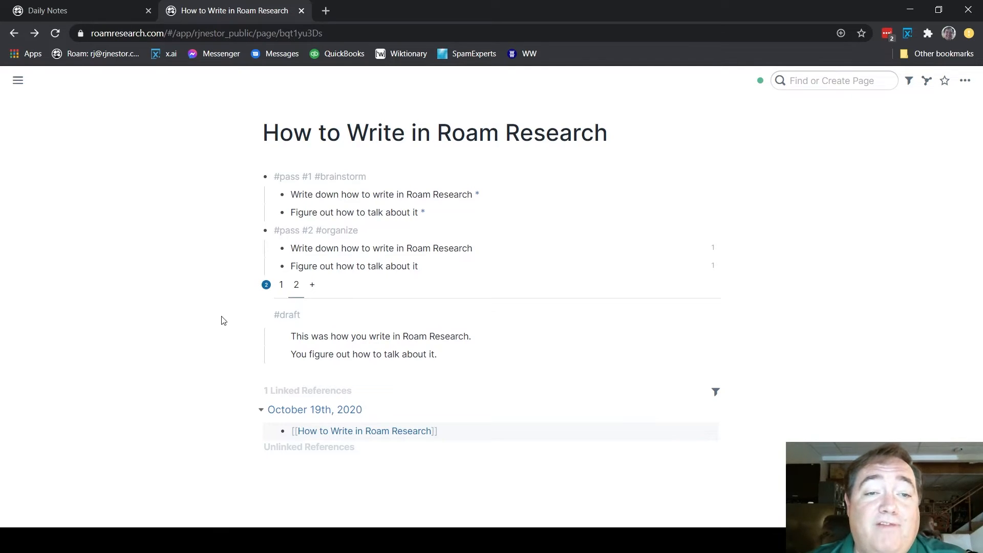
- Compare the draft sentences in version 1 with those in version 2, ending on version 2
left_click_drag(291, 336, 454, 357)
left_click(173, 319)
left_click(281, 288)
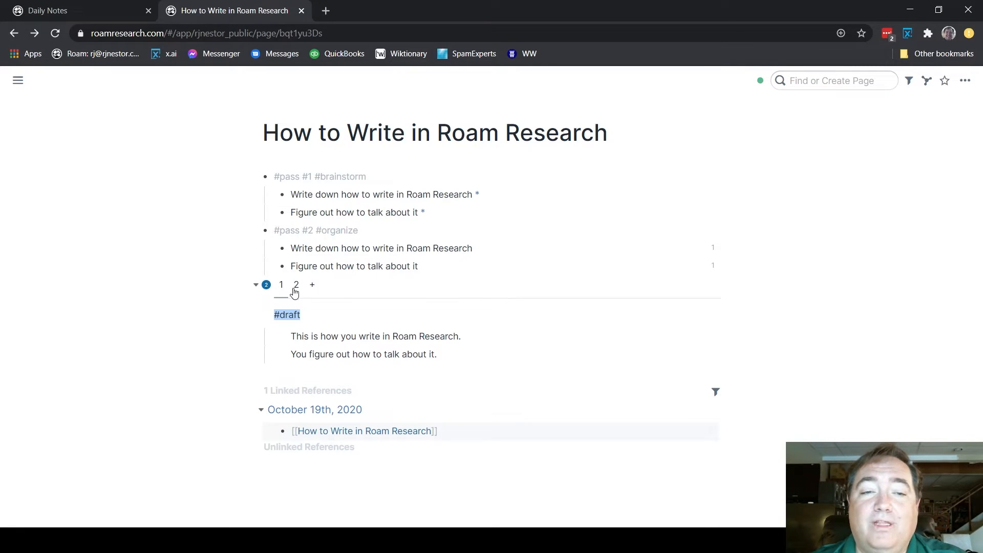
left_click(295, 287)
- Add the page link [[humans]] after the sentence "You figure out how to talk about it." in draft version 2
left_click(465, 357)
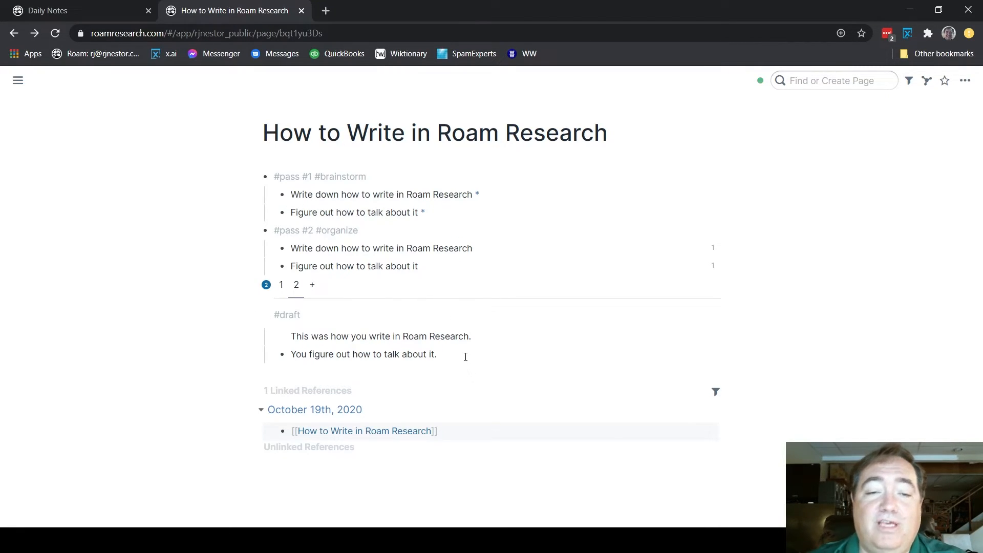
type("[")
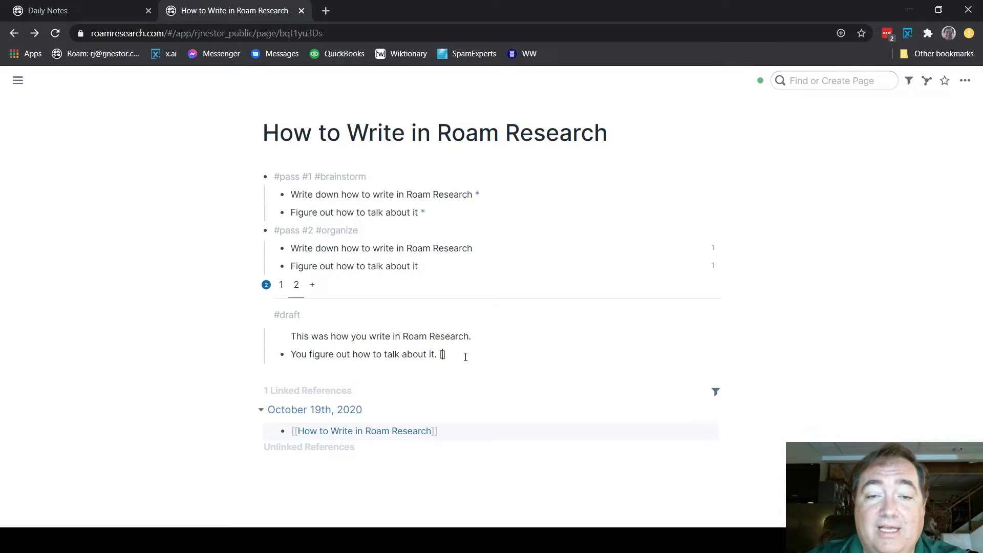
type("[humans")
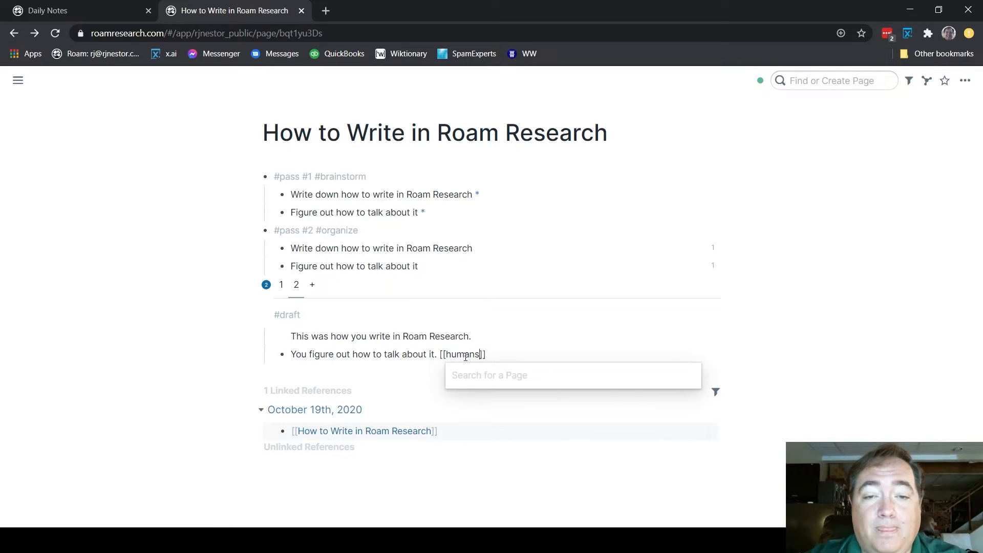
left_click(185, 312)
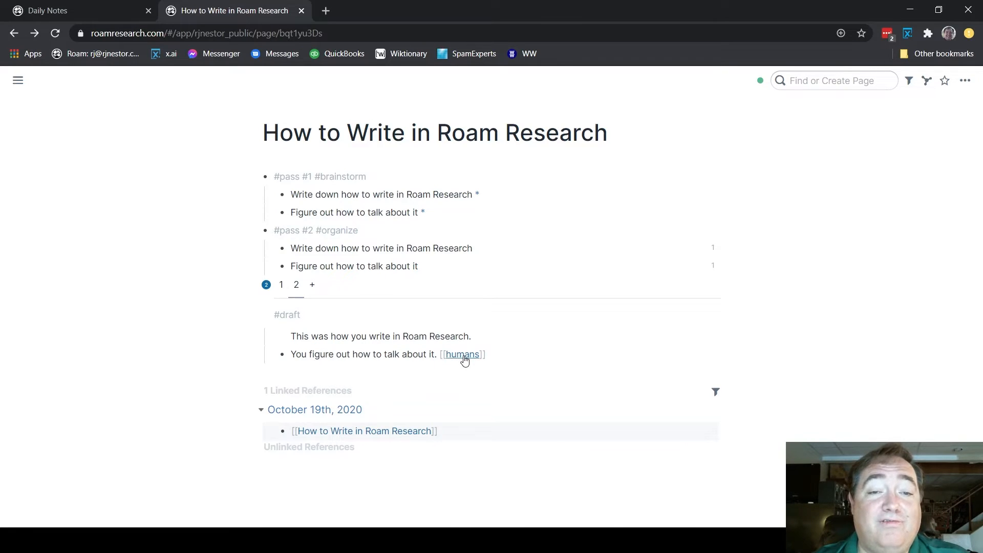
- Check the humans page's references with the draft on version 2 and again on version 1, returning to How to Write in Roam Research
left_click(463, 355)
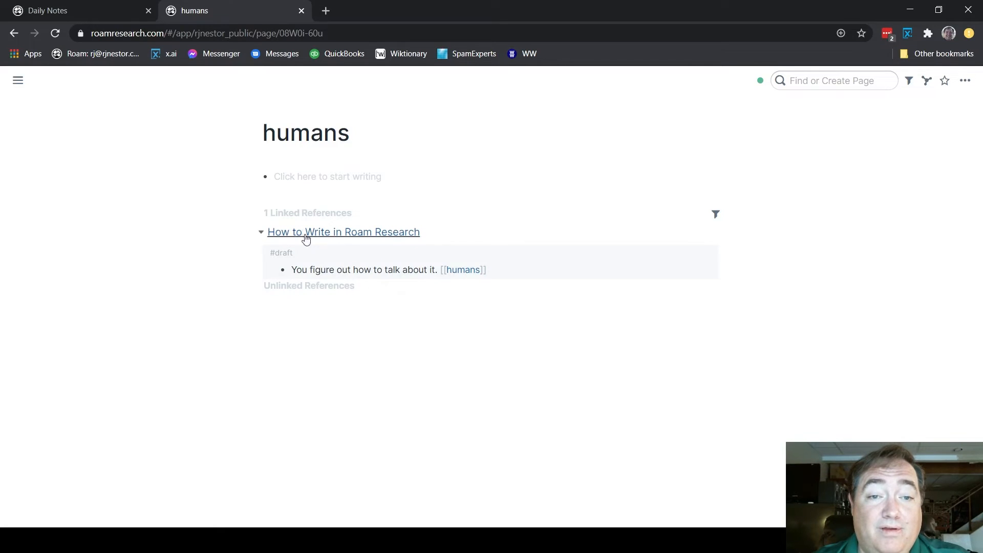
left_click(13, 33)
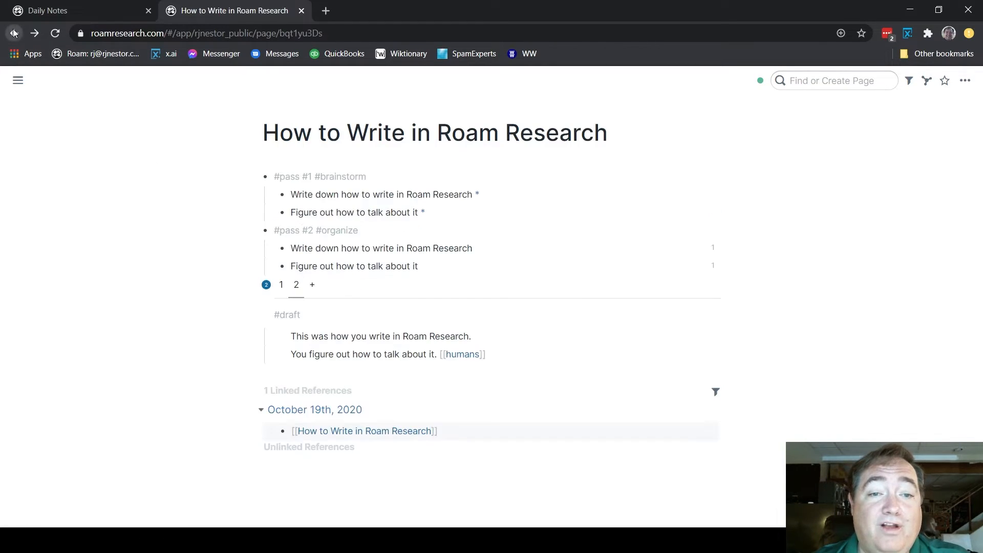
left_click(283, 290)
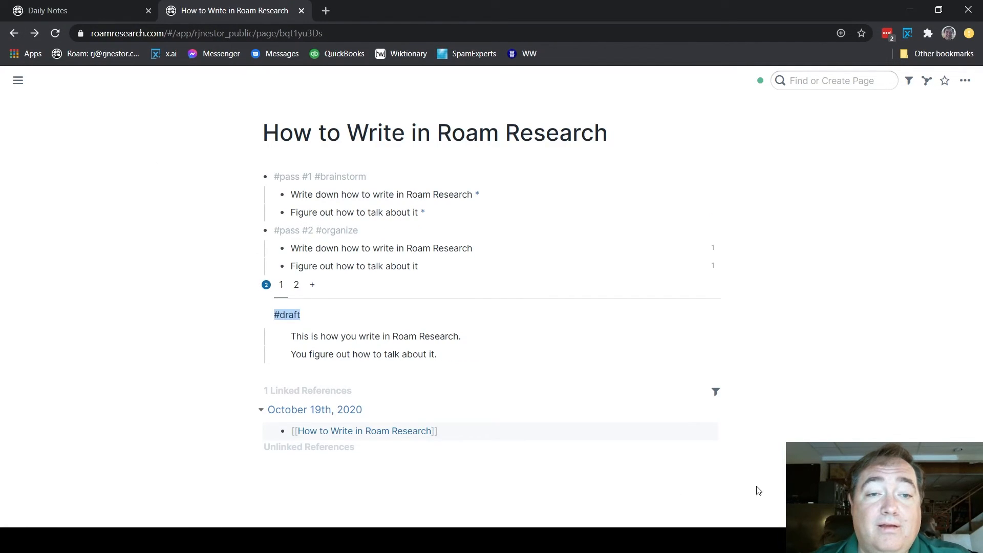
left_click(808, 84)
type("humans")
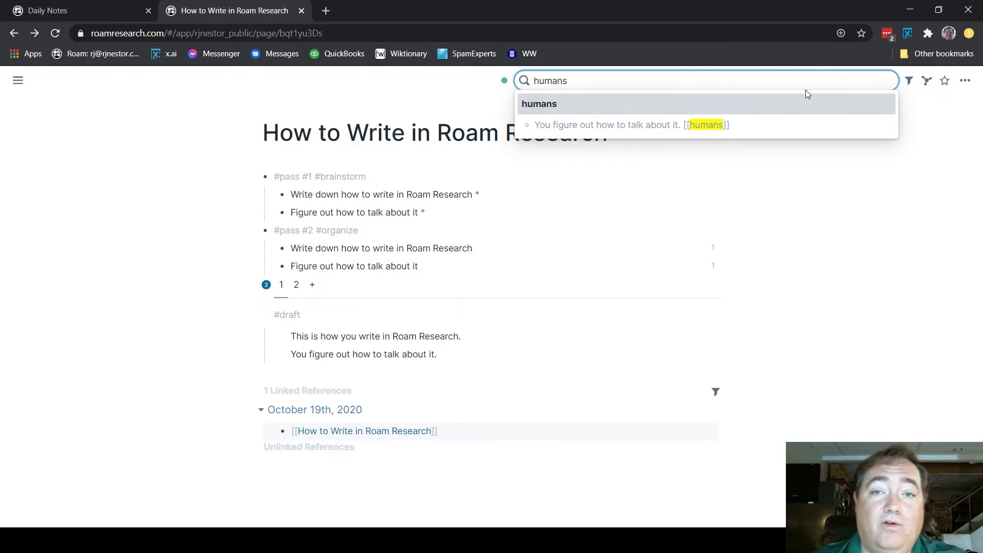
left_click(579, 107)
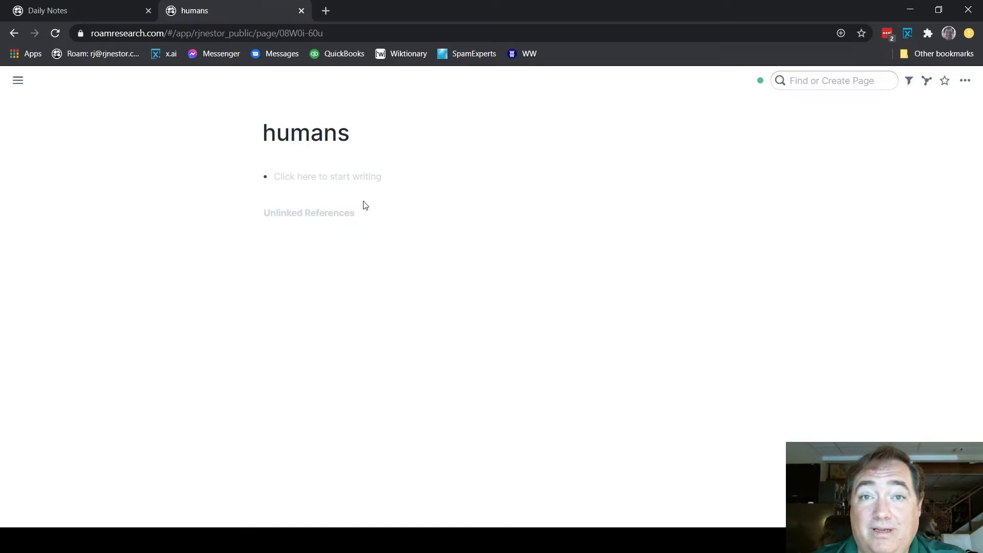
left_click(11, 39)
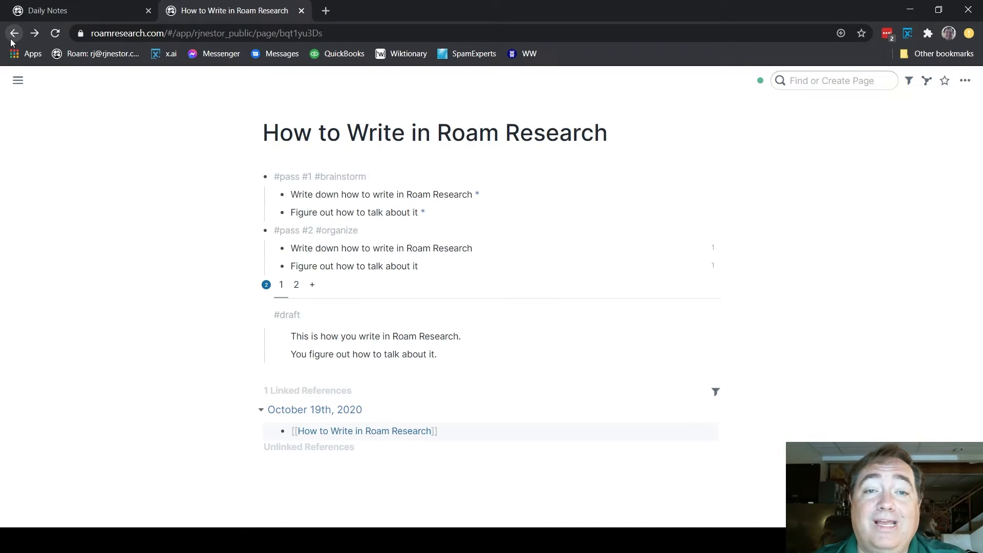
- Switch the draft back to version 2 and delete the [[humans]] link from the end of its second sentence
left_click(295, 287)
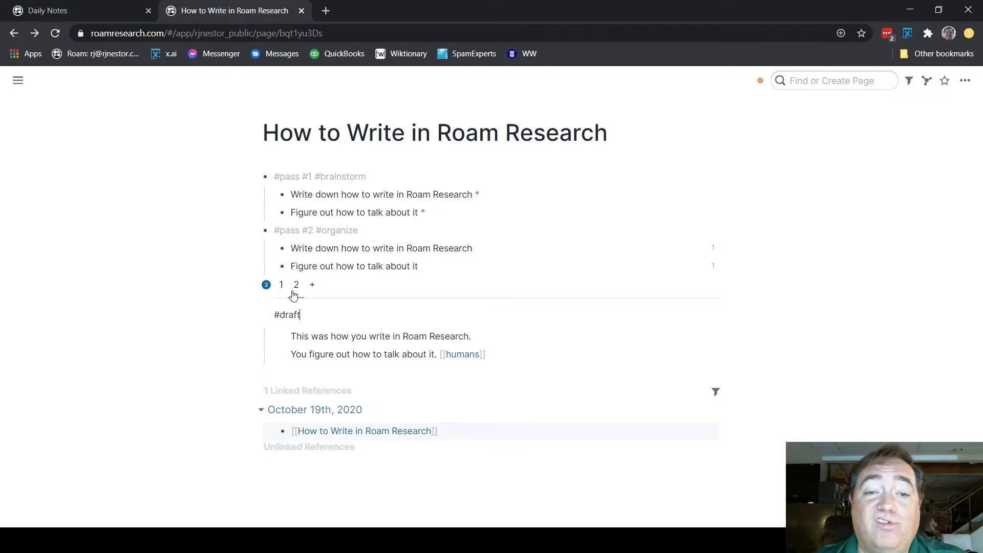
left_click(529, 354)
key("shift+Left")
key("shift+Left")
key("shift+Left")
key("shift+Left")
key("shift+Left")
key("shift+Left")
key("shift+Left")
key("shift+Left")
key("shift+Left")
key("shift+Left")
key("shift+Left")
key("BackSpace")
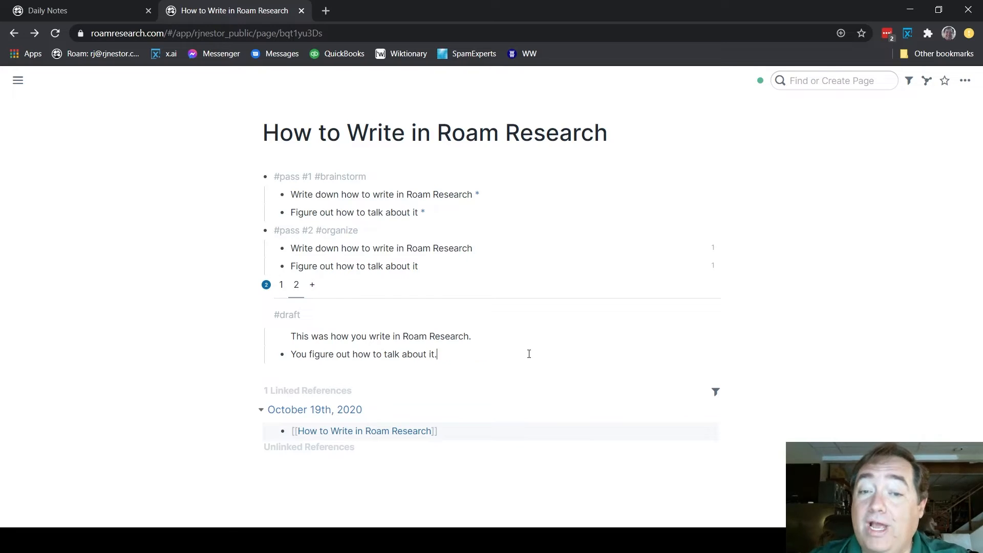
left_click(95, 301)
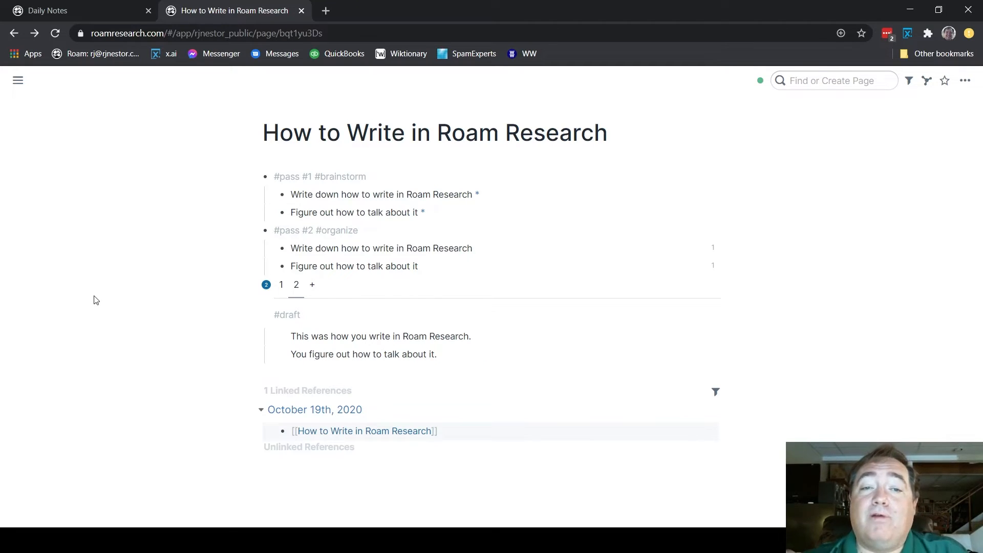